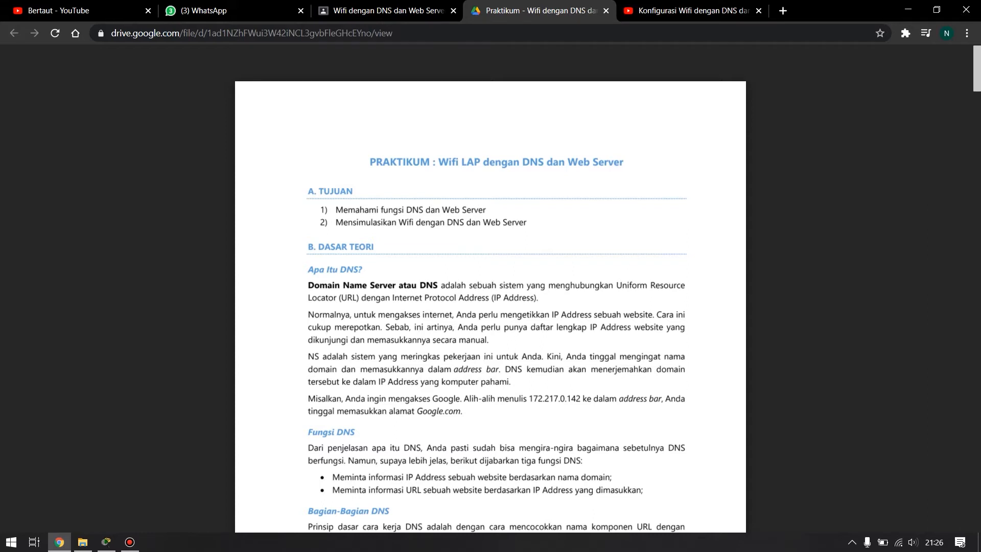
- Read through the practicum document's DNS and web server theory down to the network topology diagram in the experiment section
scroll(490, 288, "down", 3)
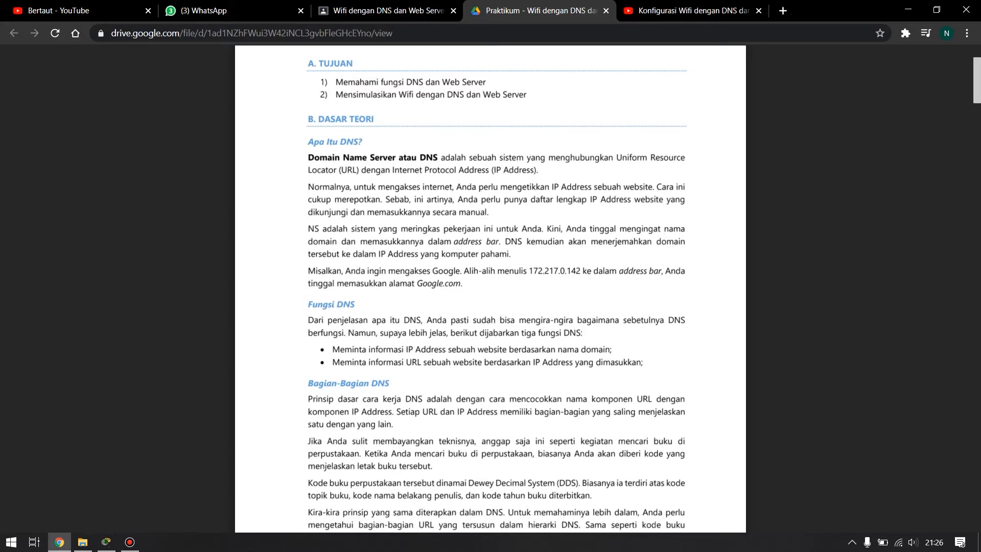
scroll(491, 289, "down", 10)
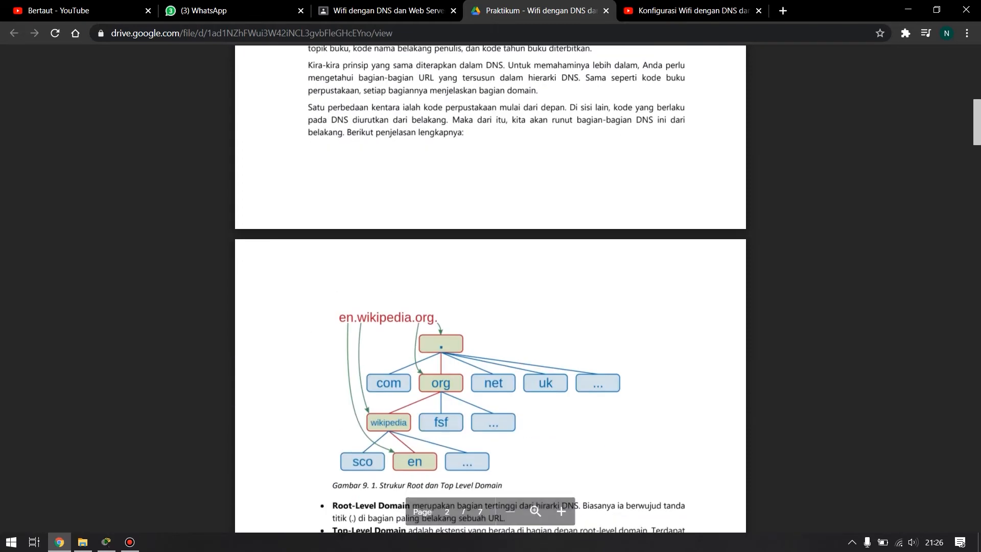
scroll(490, 289, "down", 3)
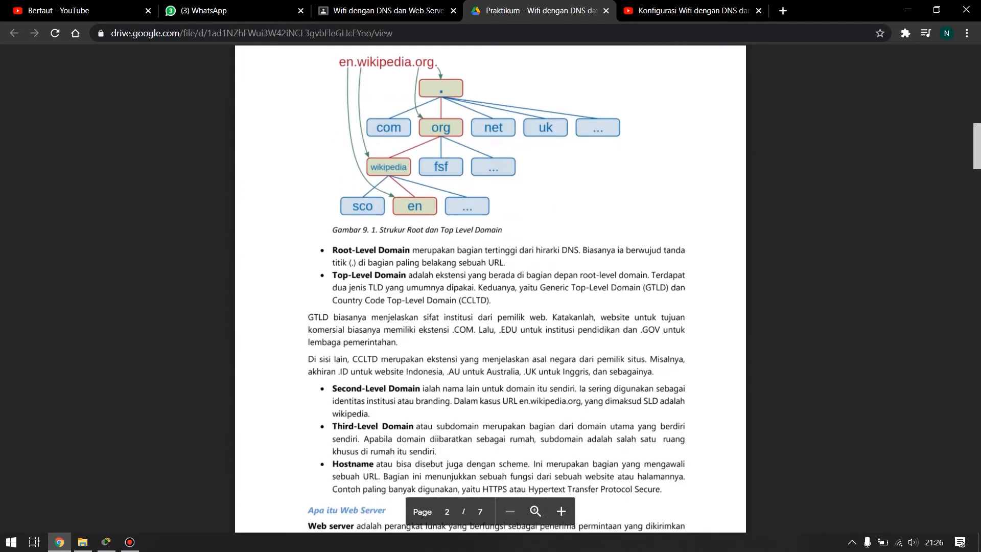
scroll(490, 288, "down", 8)
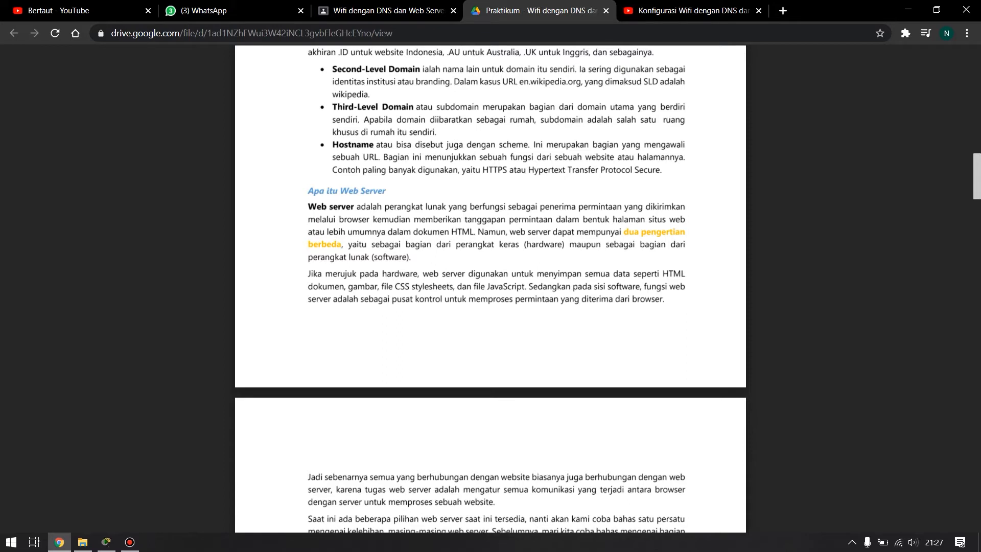
scroll(490, 288, "down", 4)
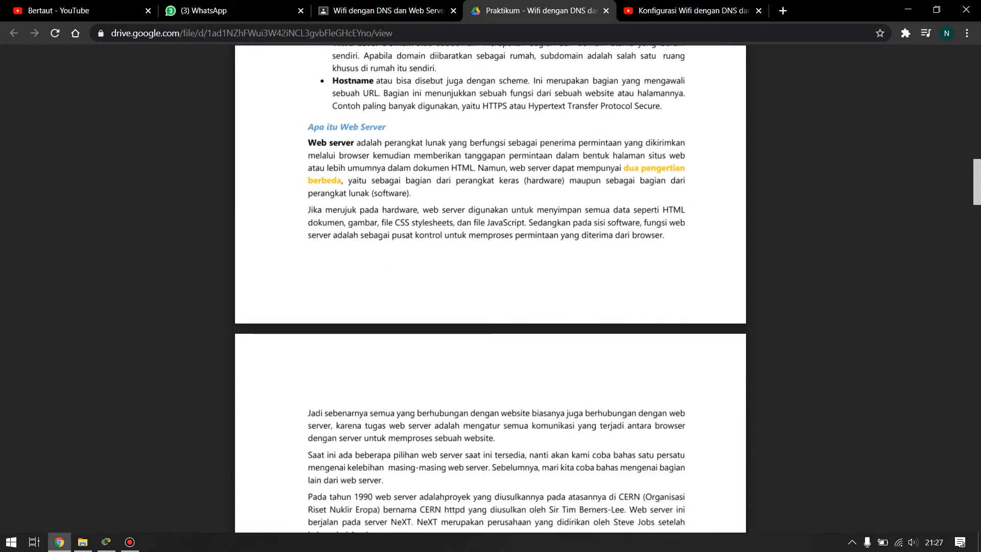
scroll(490, 288, "down", 4)
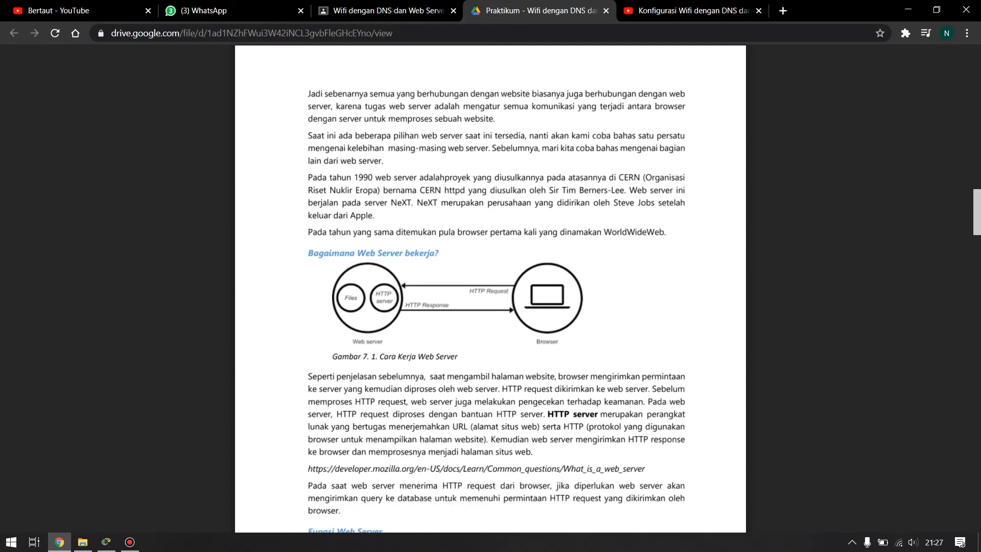
scroll(490, 289, "down", 1)
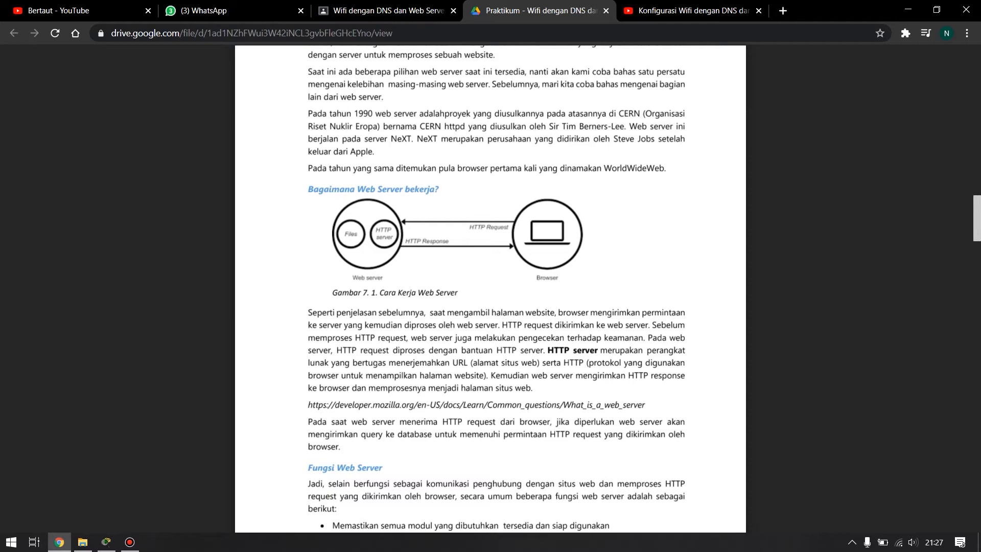
scroll(491, 288, "down", 1)
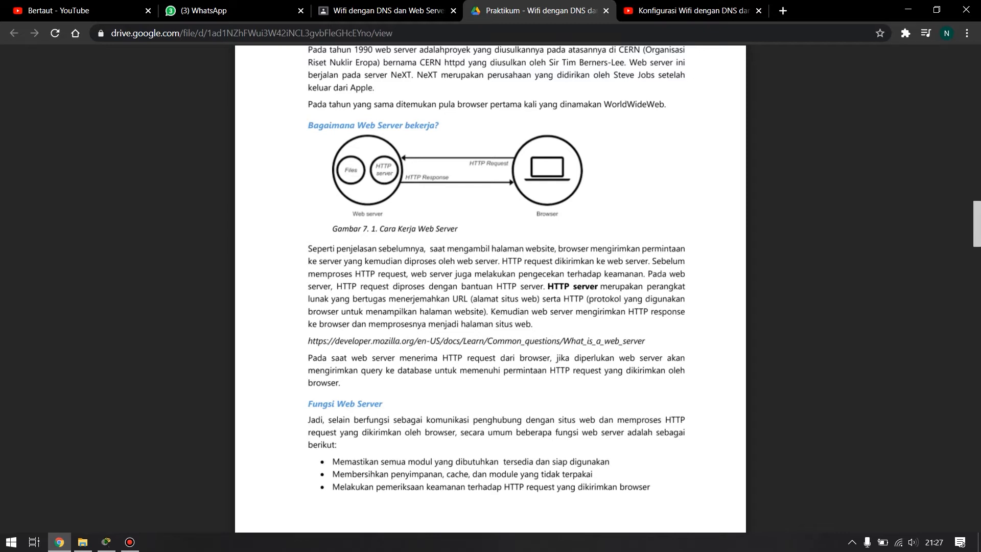
scroll(491, 286, "down", 3)
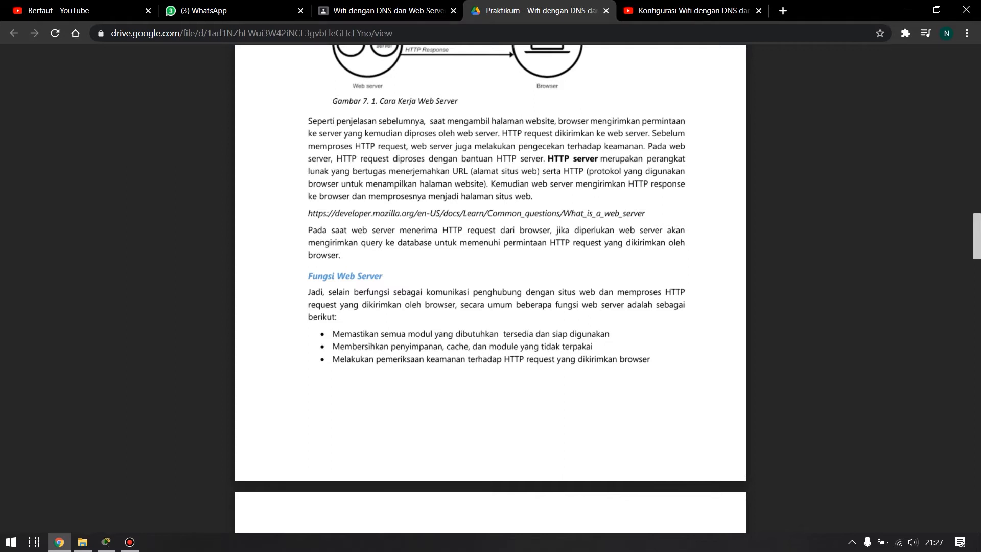
scroll(490, 289, "down", 5)
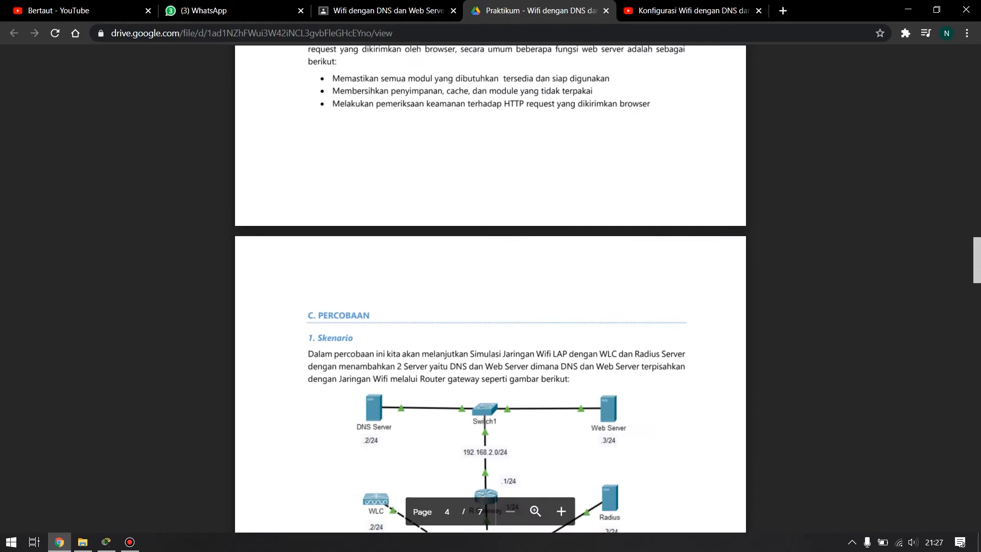
scroll(491, 289, "down", 6)
scroll(490, 288, "up", 2)
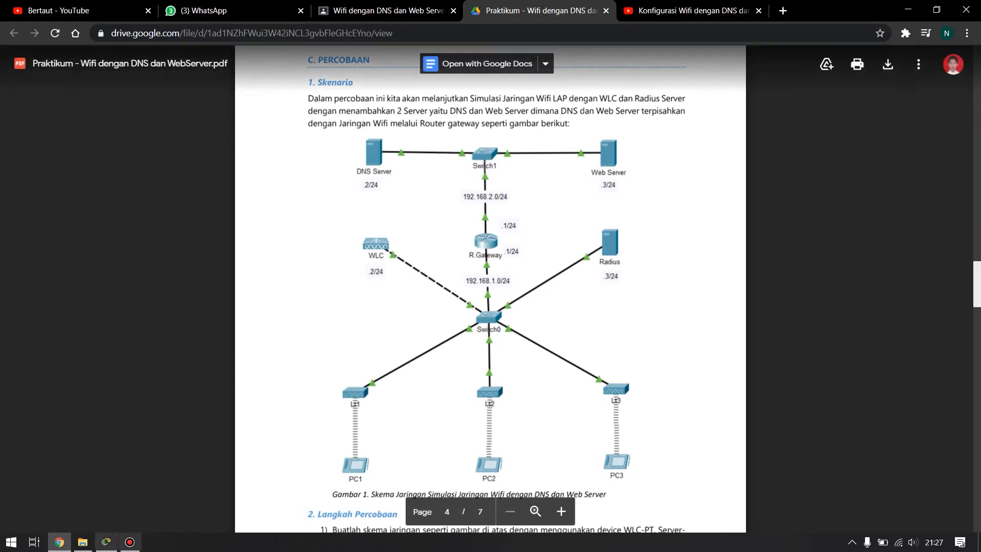
- Switch to Cisco Packet Tracer and examine the added DNS Server, Switch1, Web Server and Router with their address labels
left_click(130, 542)
left_click(107, 542)
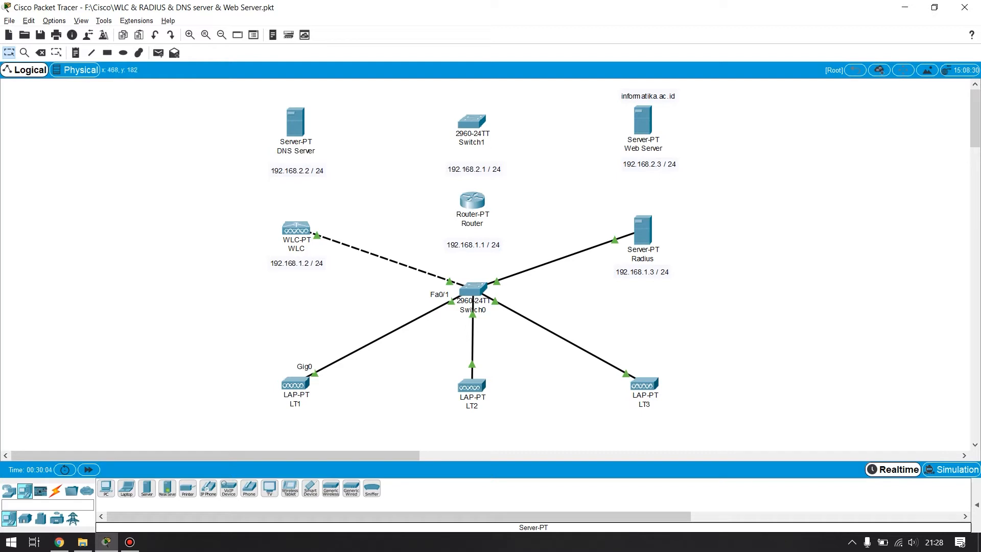
left_click_drag(236, 81, 679, 211)
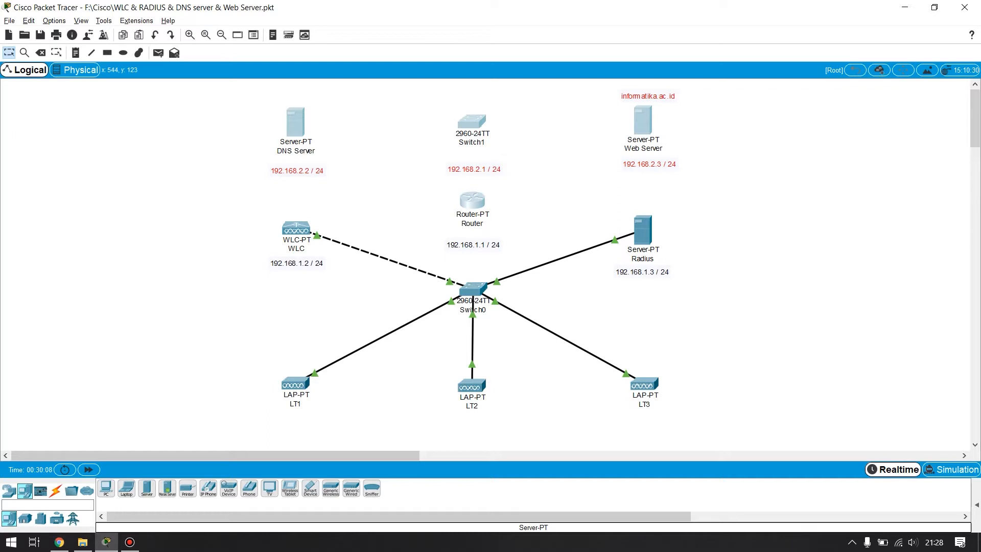
mouse_move(305, 145)
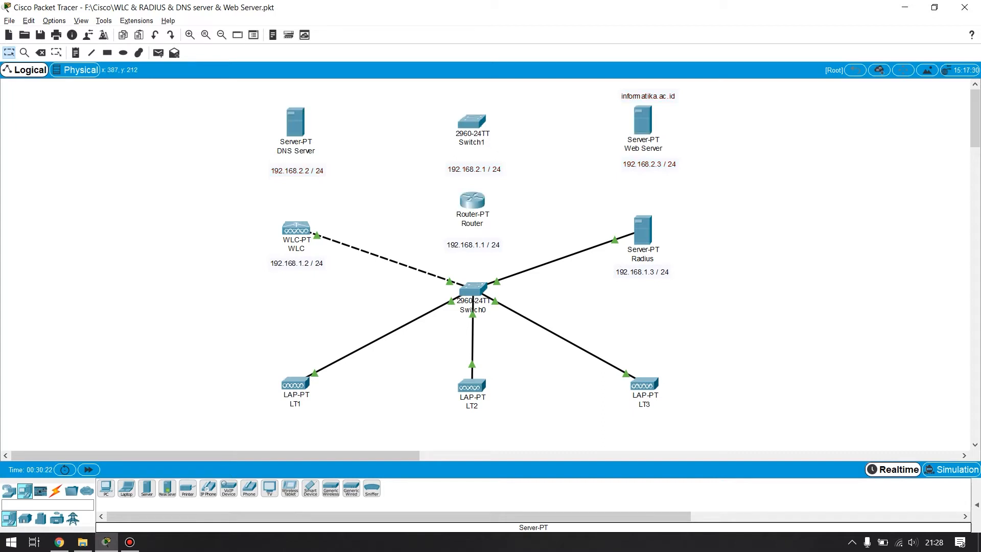
left_click(296, 170)
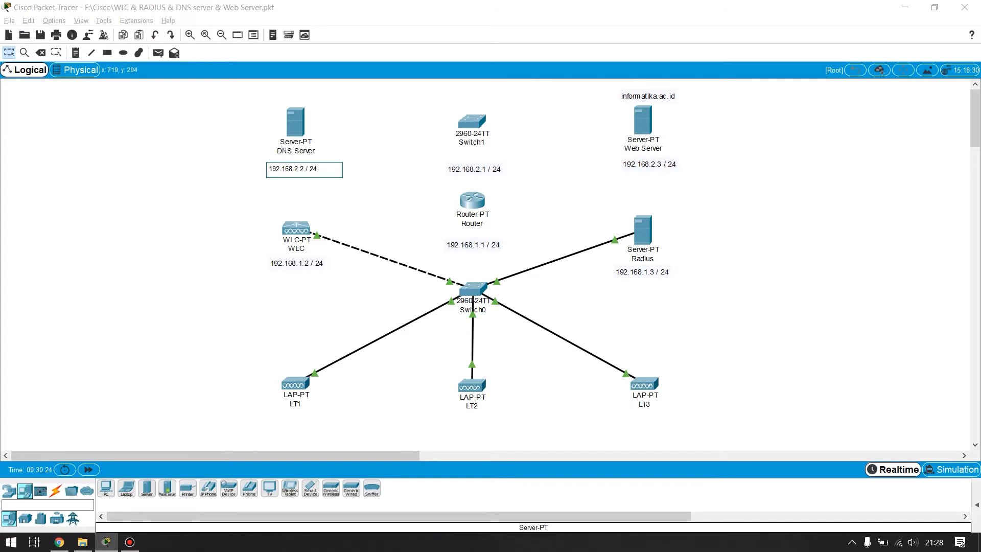
left_click(691, 212)
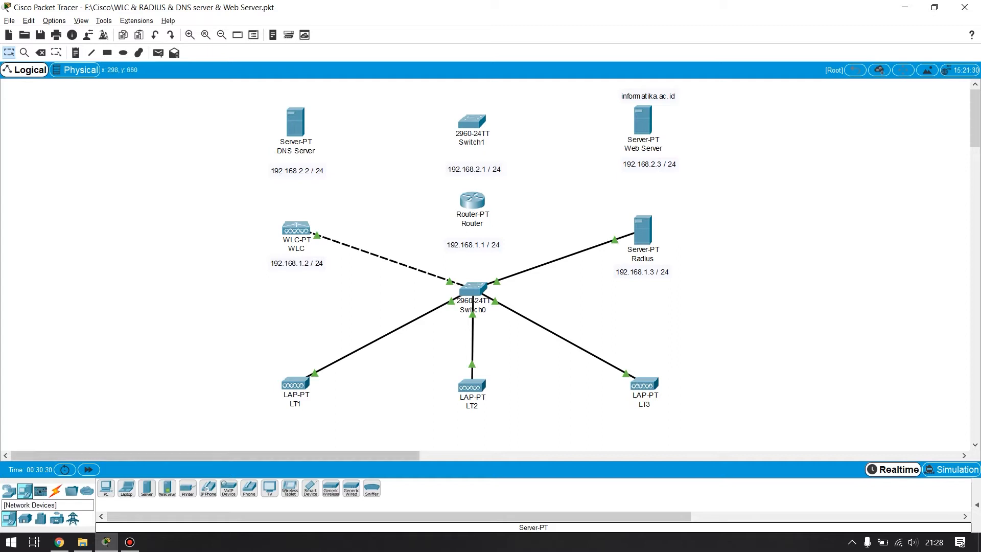
- Cable Switch0 to the Router and the Router to Switch1 using automatically chosen connection types
left_click(56, 490)
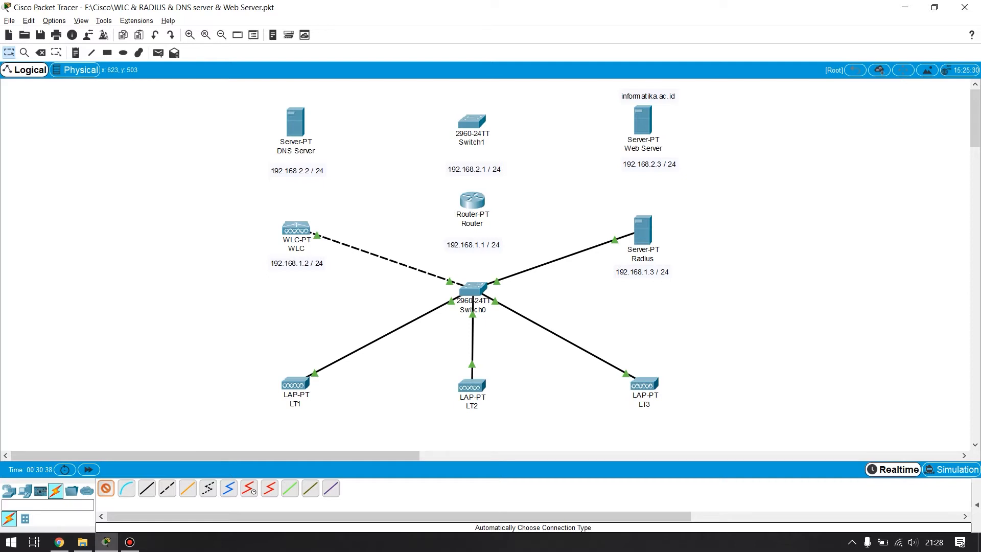
left_click(471, 286)
left_click(472, 200)
left_click(106, 489)
left_click(472, 200)
left_click(472, 121)
- Cable the DNS Server and the Web Server to Switch1 using automatically chosen connection types
left_click(106, 488)
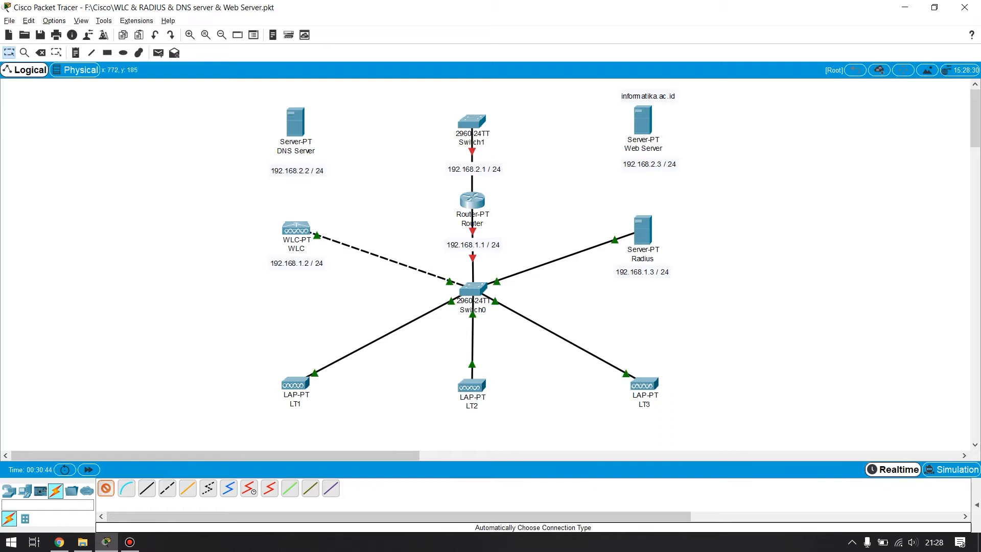
left_click(296, 122)
left_click(471, 121)
left_click(471, 121)
left_click(642, 120)
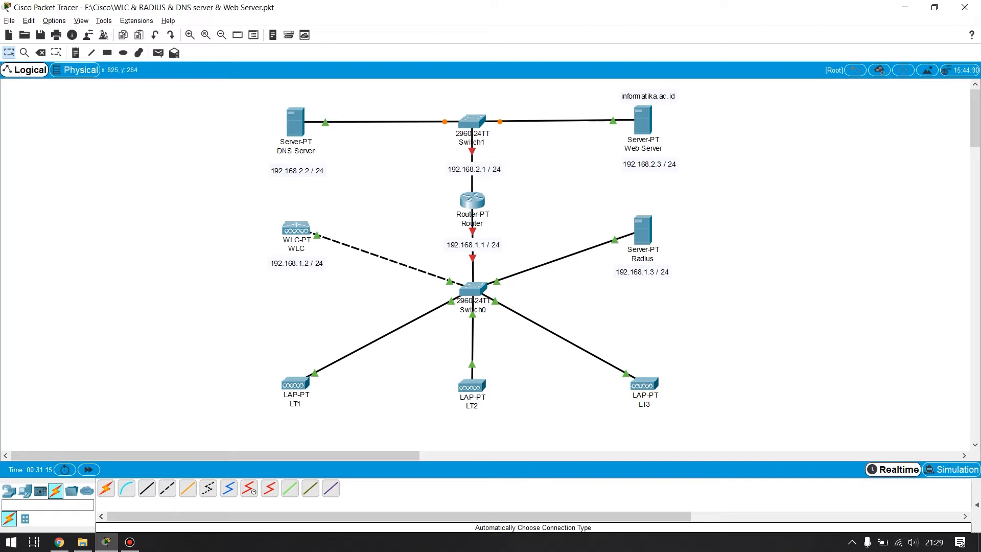
- Nudge the IP address labels beneath the WLC and the Radius server into neater alignment with their devices
left_click_drag(305, 263, 306, 265)
left_click(642, 272)
left_click(633, 284)
left_click(638, 270)
left_click(652, 286)
left_click_drag(655, 275, 658, 275)
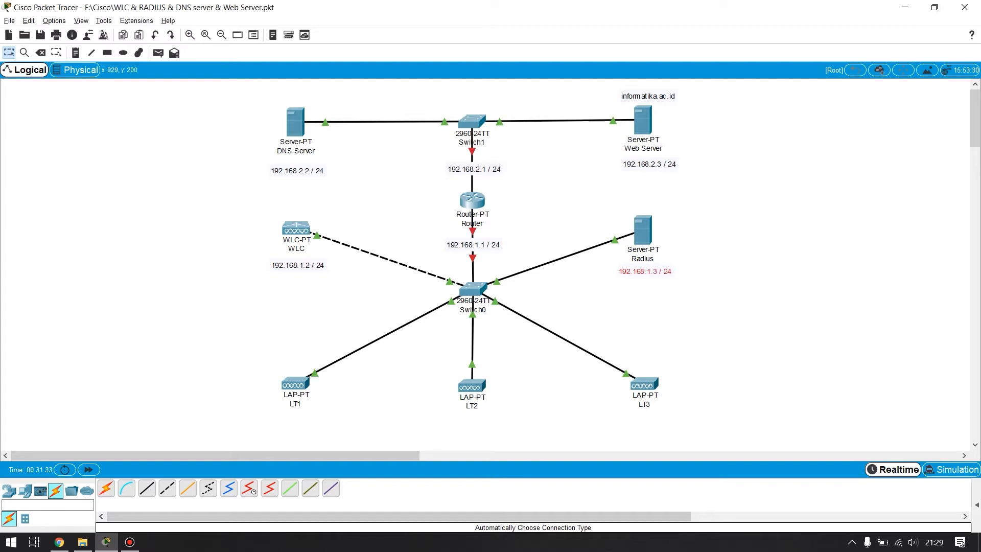
- Review the Router's IP address and subnet mask settings on FastEthernet0/0 and FastEthernet1/0, then close its window
mouse_move(472, 200)
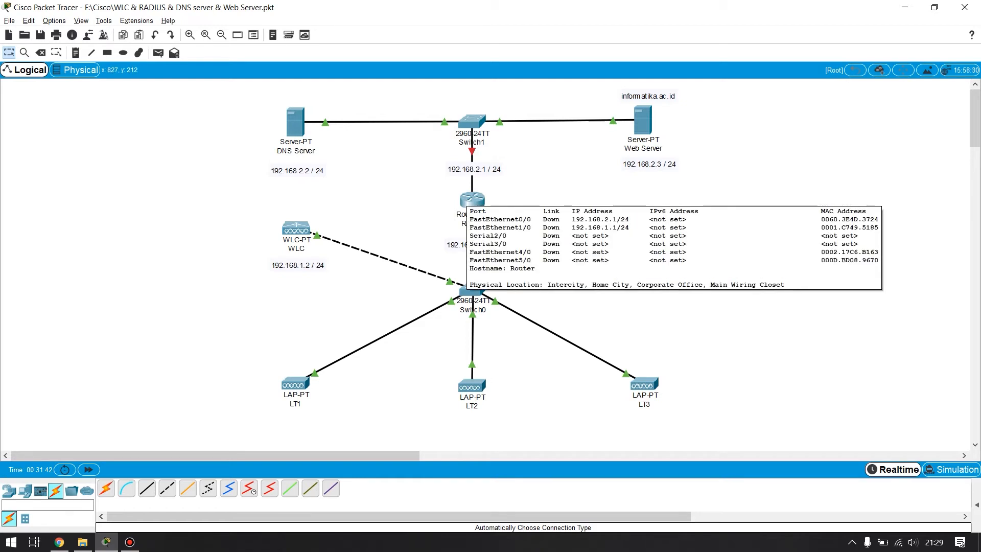
left_click(472, 199)
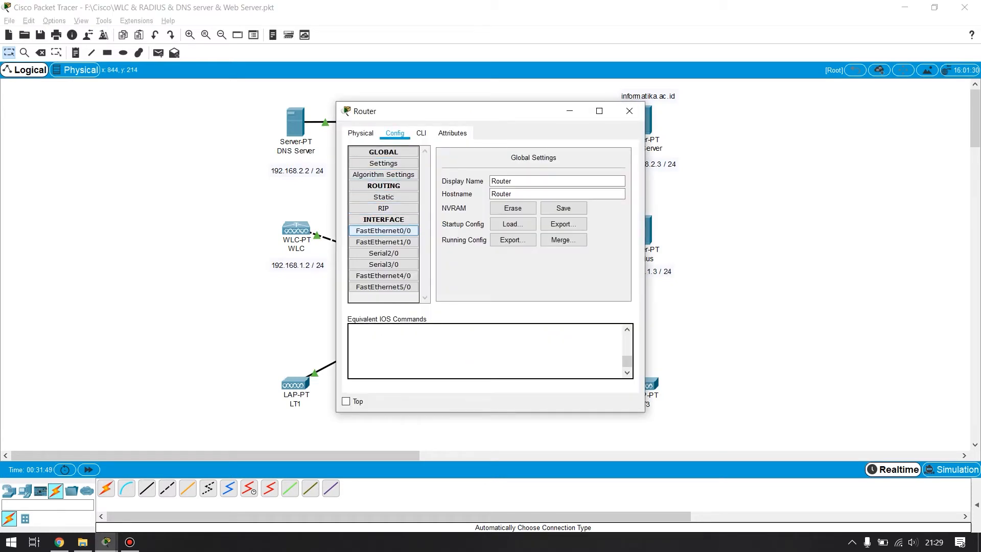
left_click(383, 230)
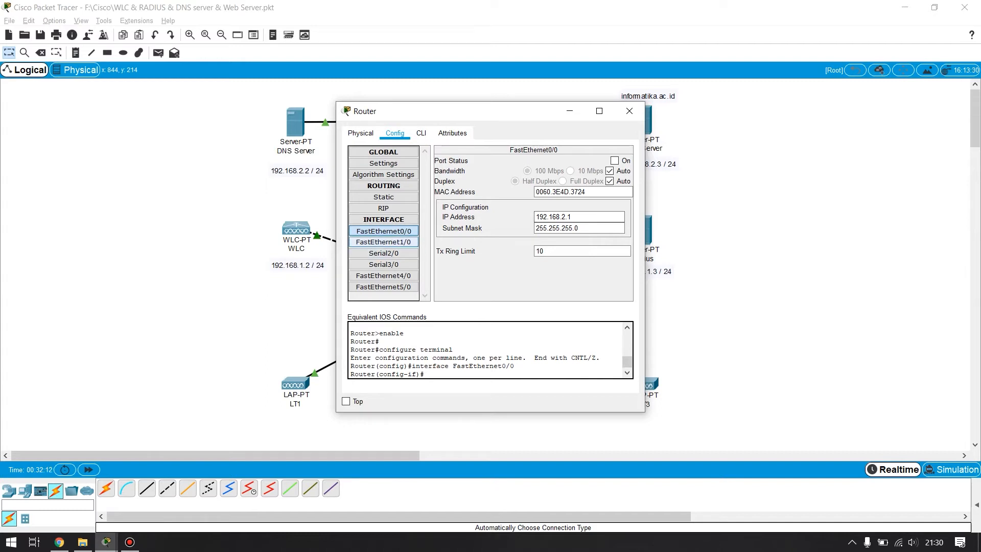
left_click(384, 242)
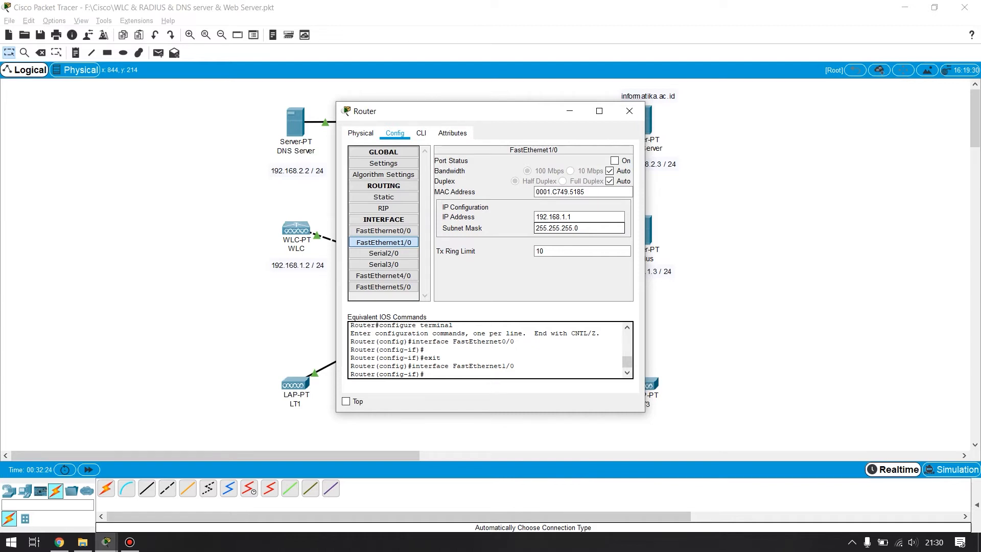
left_click(629, 111)
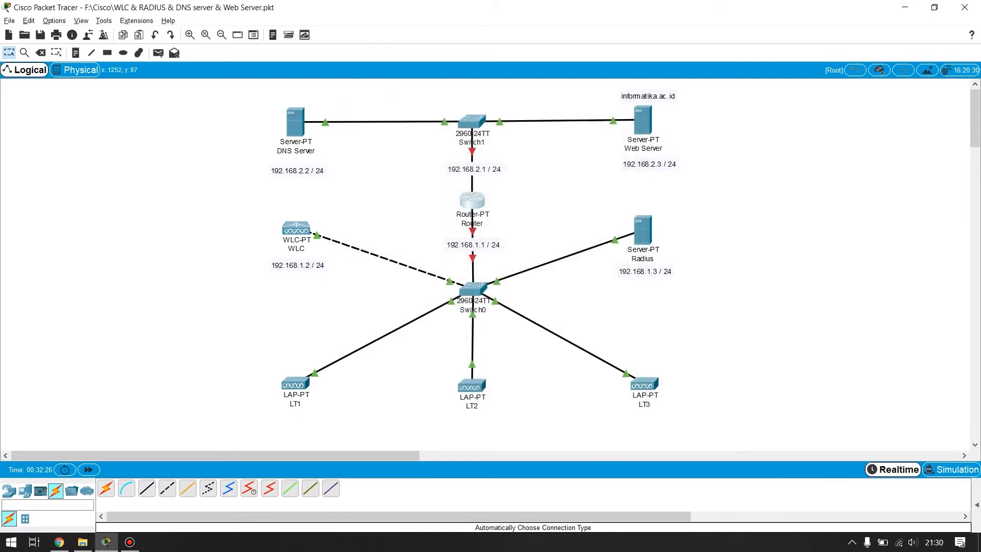
- Open the DNS Server's IP configuration
left_click(295, 121)
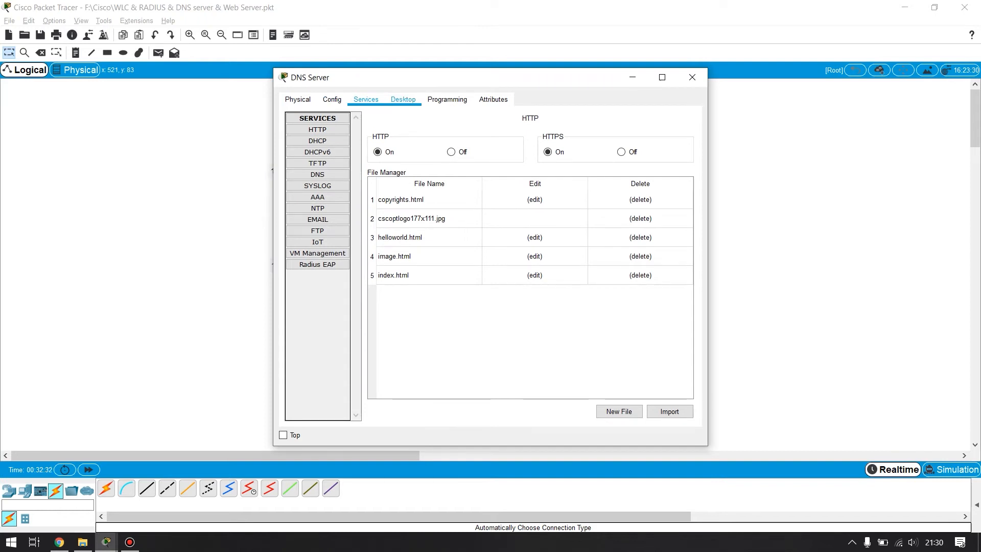
left_click(447, 99)
left_click(402, 99)
left_click(365, 99)
left_click(403, 100)
left_click(324, 140)
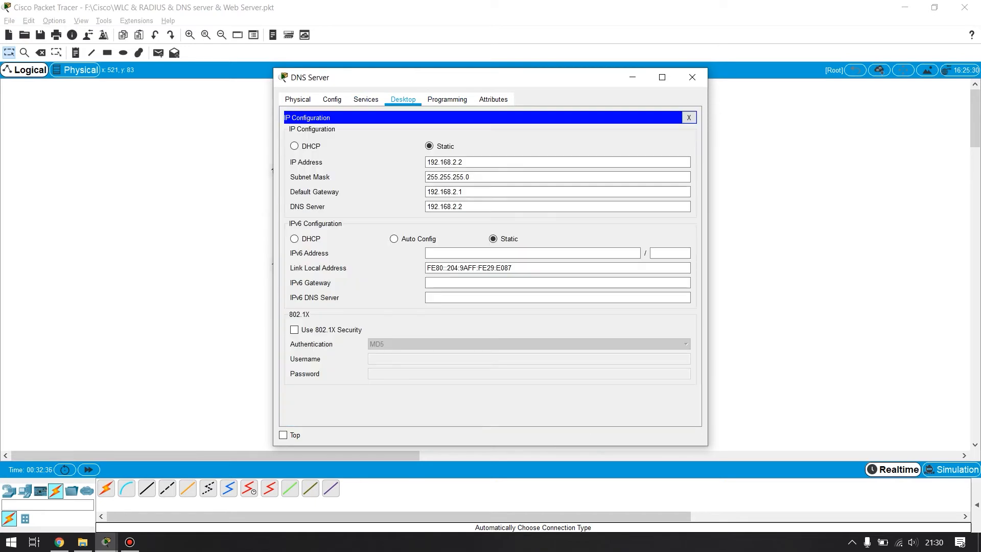
- Move the DNS Server's IP address label up closer beneath the device name
left_click_drag(357, 77, 467, 77)
left_click(802, 77)
left_click_drag(280, 166, 278, 163)
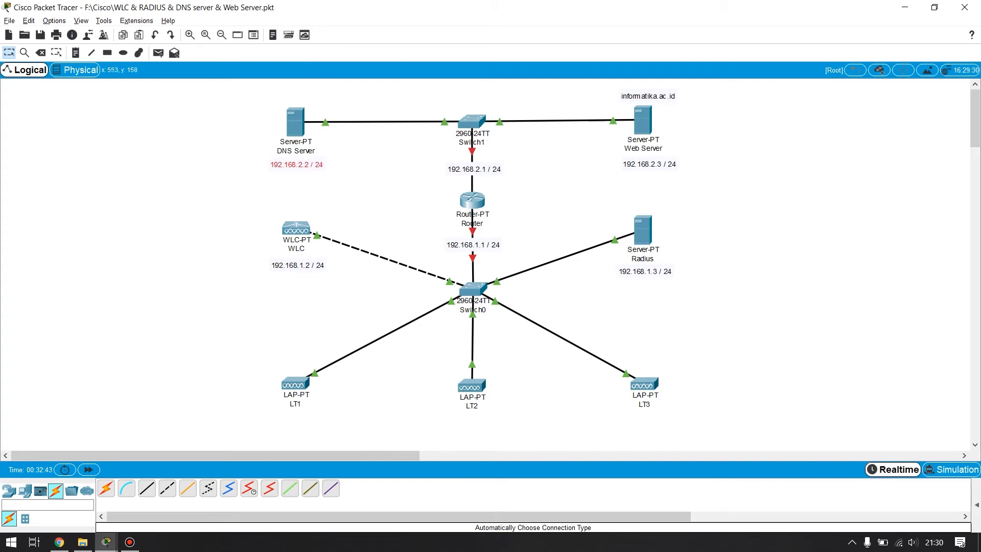
- Return to the DNS Server's IP configuration, check its IP address, subnet mask and default gateway, and close the window
mouse_move(105, 541)
left_click(197, 486)
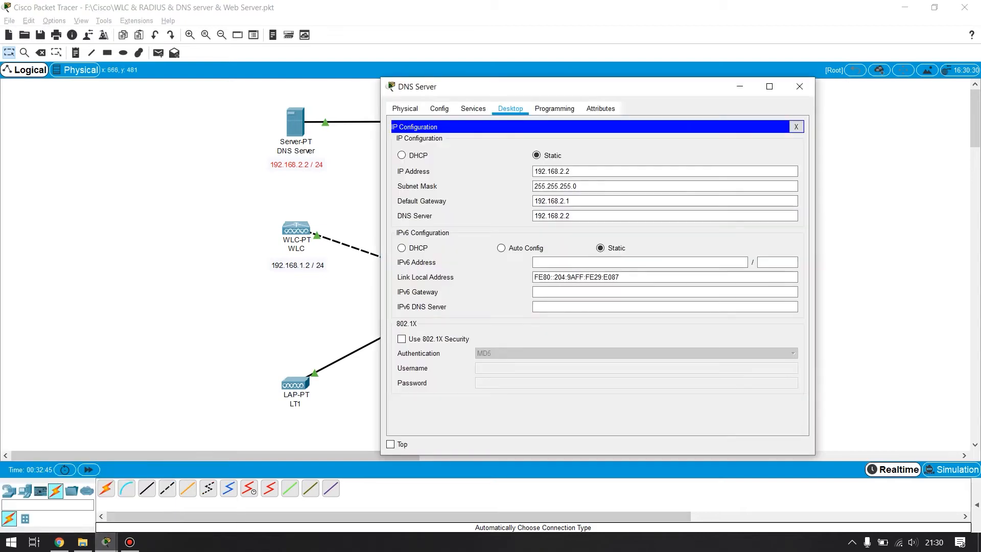
left_click_drag(562, 83, 525, 80)
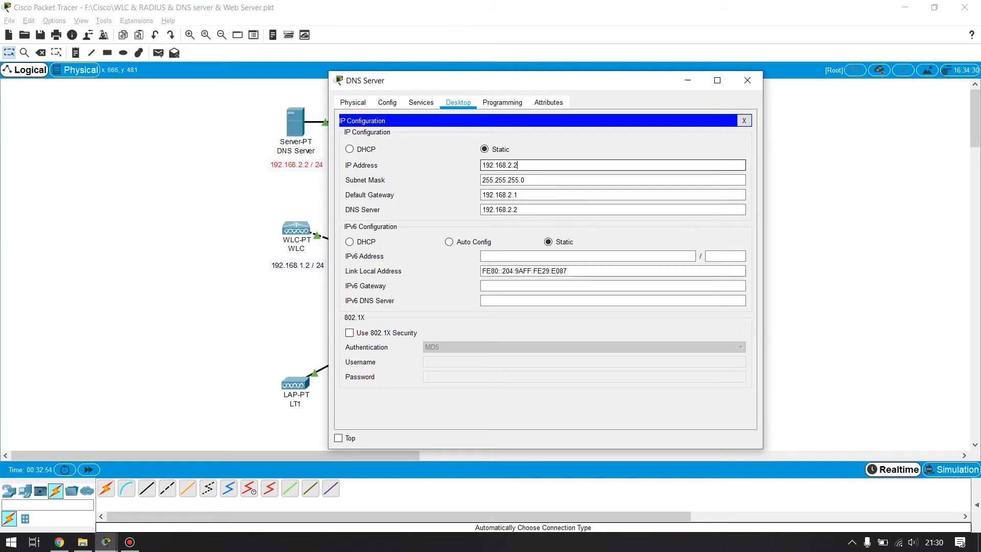
left_click(518, 165)
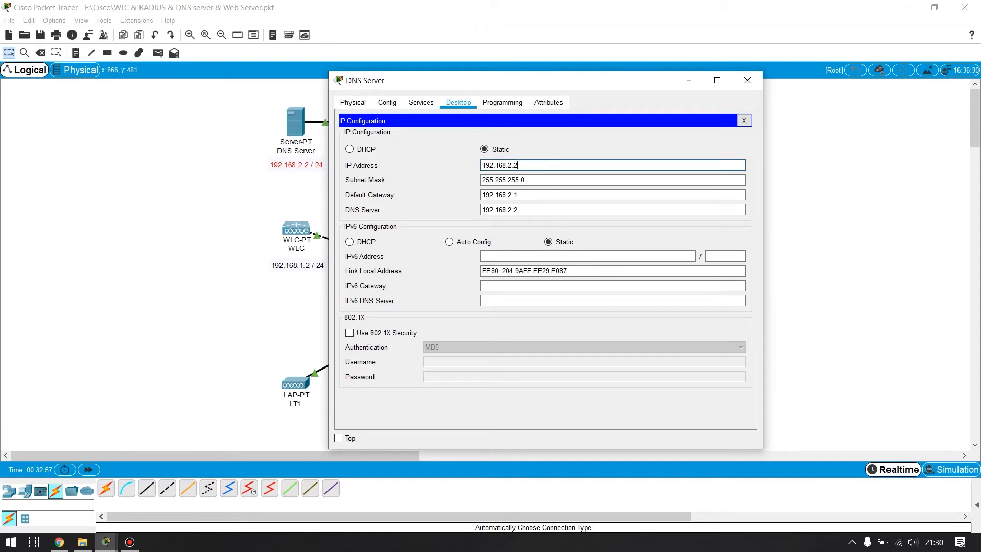
left_click(524, 179)
left_click(518, 195)
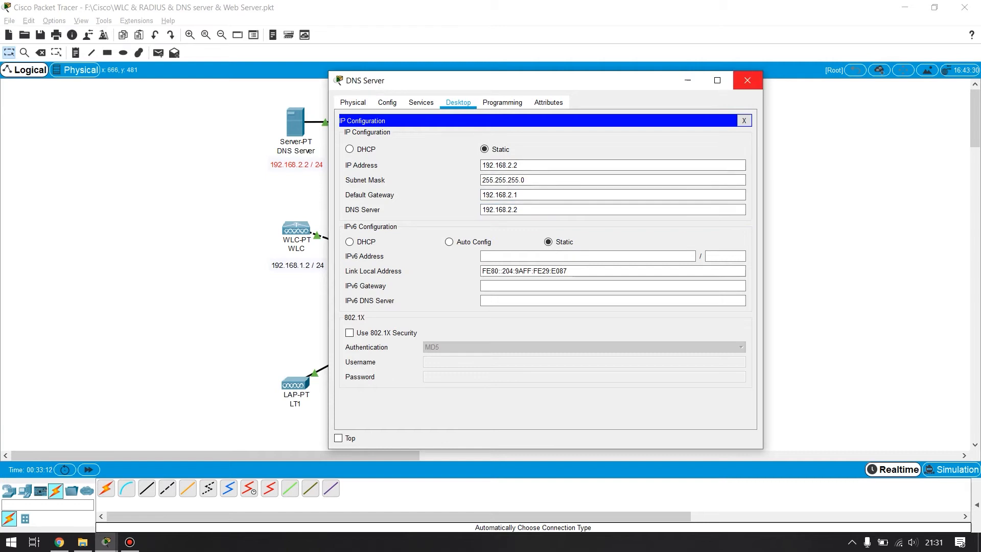
left_click(747, 80)
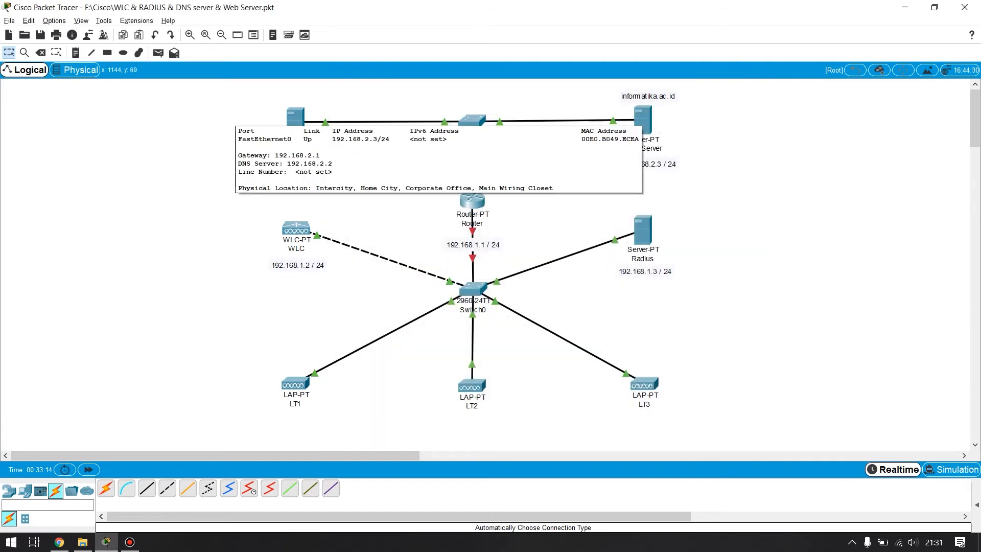
- Open the Web Server's IP configuration to check its static addressing
left_click(643, 121)
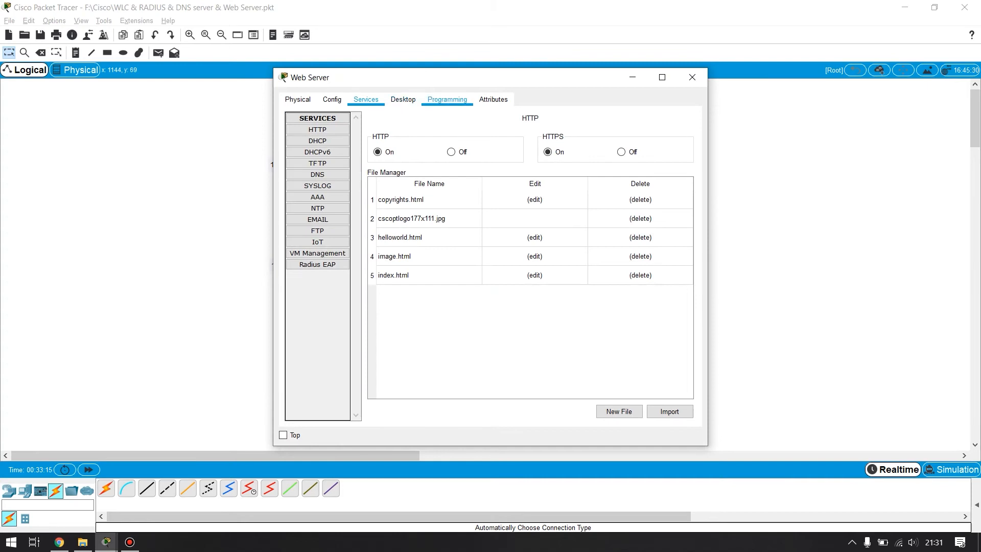
left_click(447, 99)
left_click(365, 99)
left_click(403, 99)
left_click(324, 142)
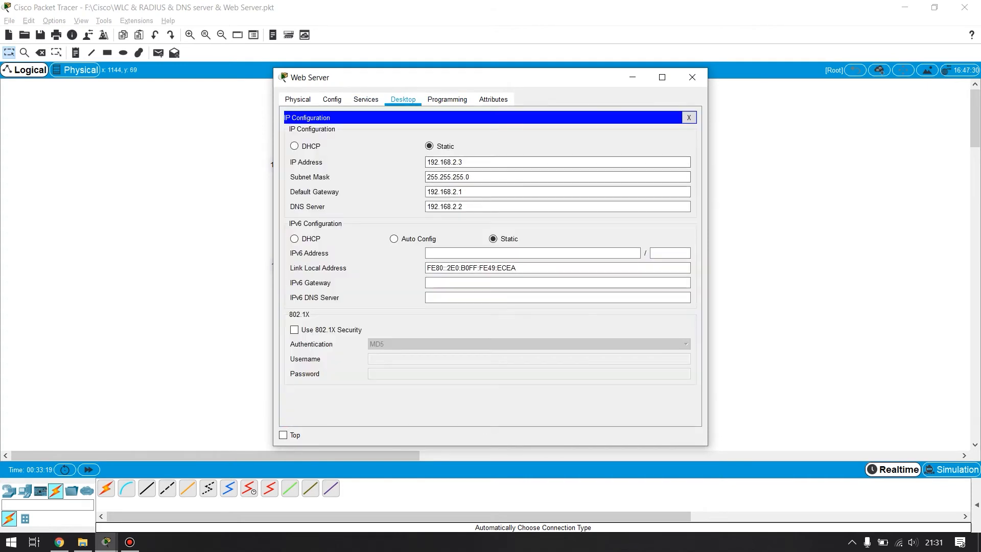
- Compare the Web Server's static IP settings with the topology labels and close its window
left_click_drag(358, 77, 574, 185)
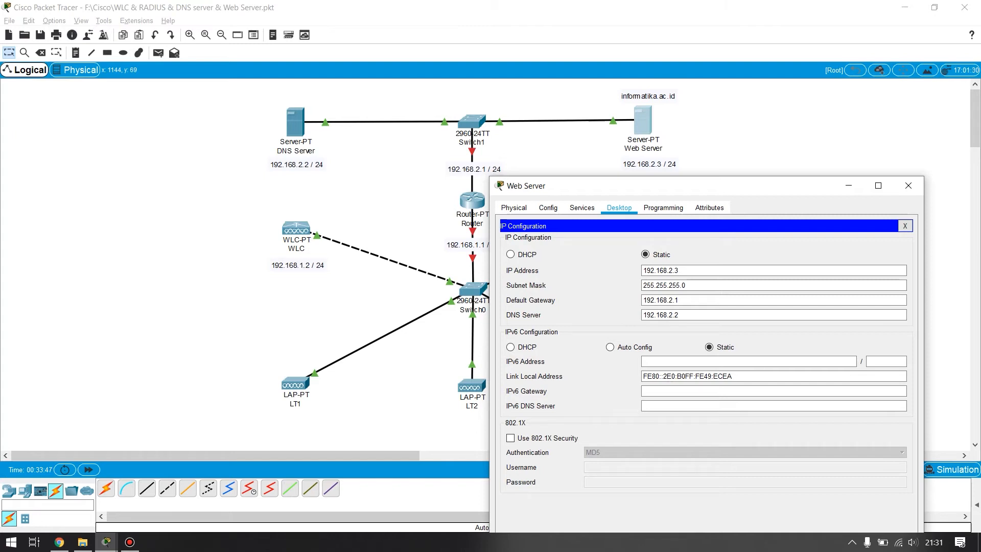
left_click(908, 185)
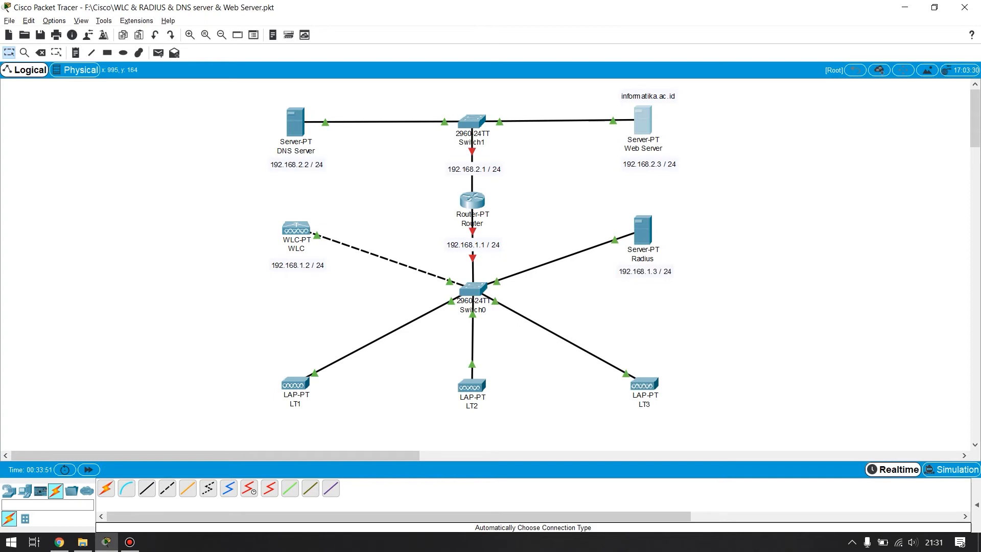
- Turn on the Router's FastEthernet0/0 and FastEthernet1/0 ports and close its window
left_click(472, 200)
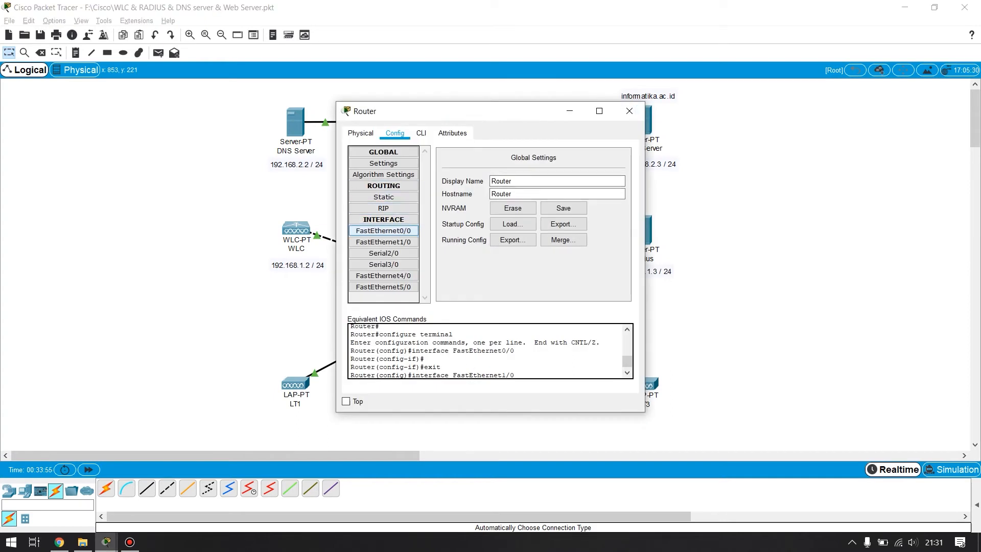
left_click(383, 230)
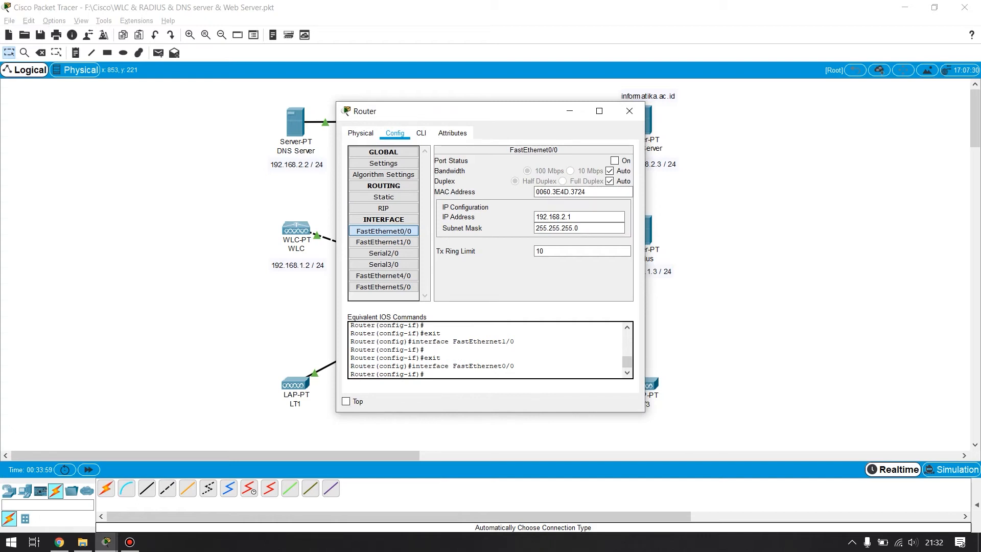
left_click(615, 160)
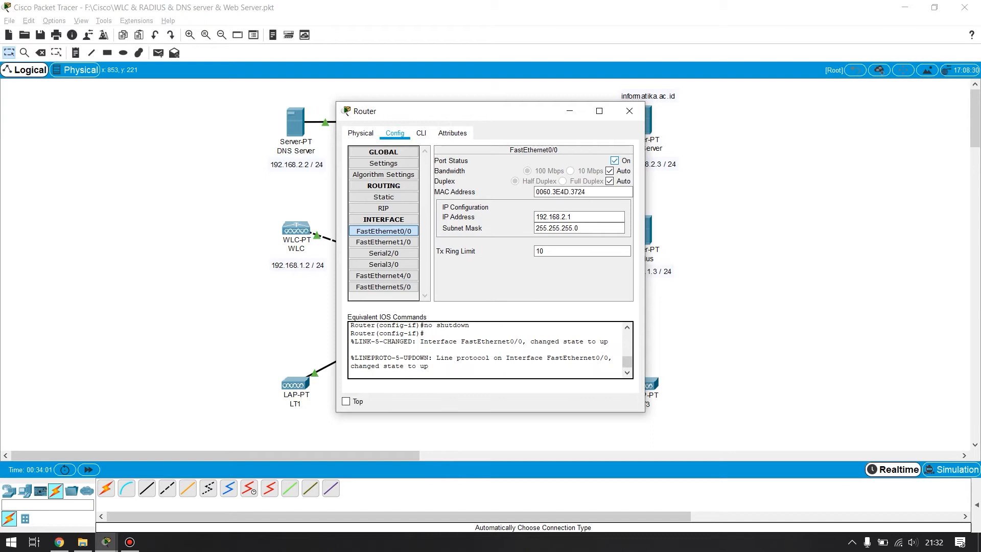
left_click(383, 242)
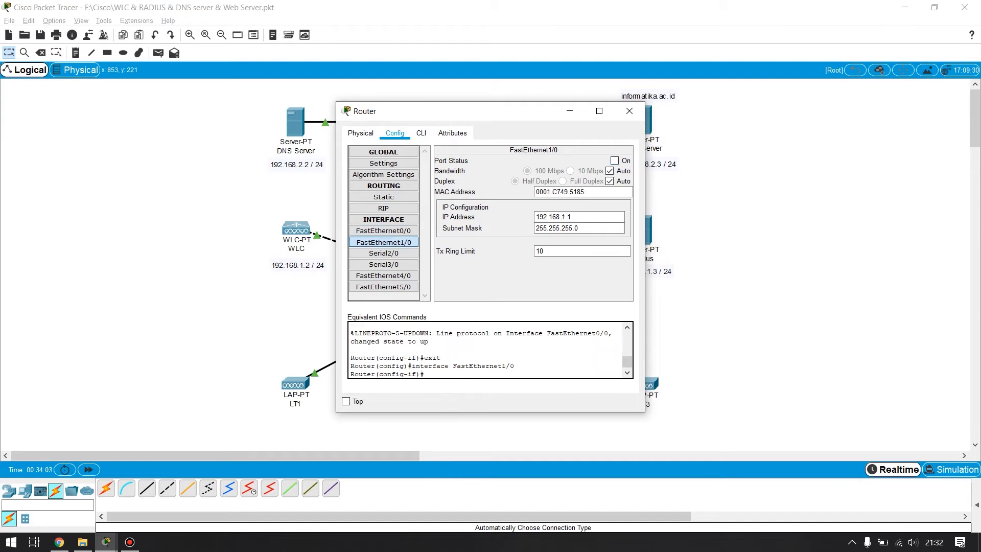
left_click(629, 111)
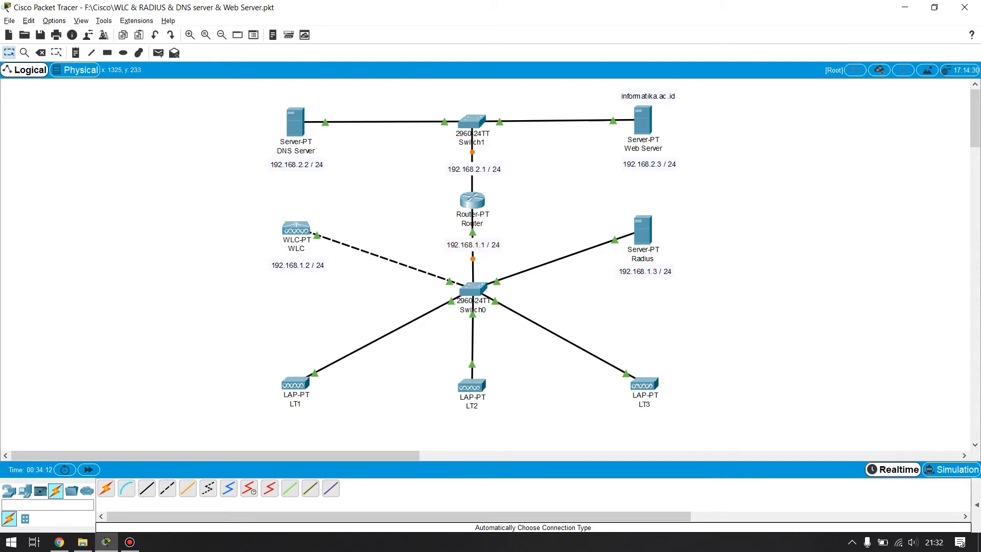
left_click(129, 542)
- Edit index.html in the Web Server's HTTP service so the welcome line reads "Welcome to Wifi Teknik Informatika UNESA", and save it
left_click(643, 120)
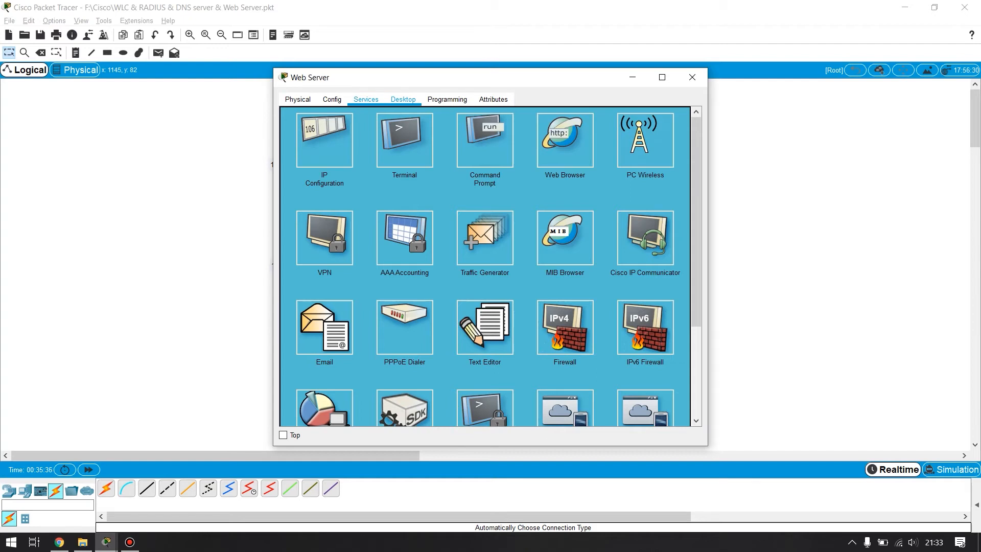
left_click(365, 99)
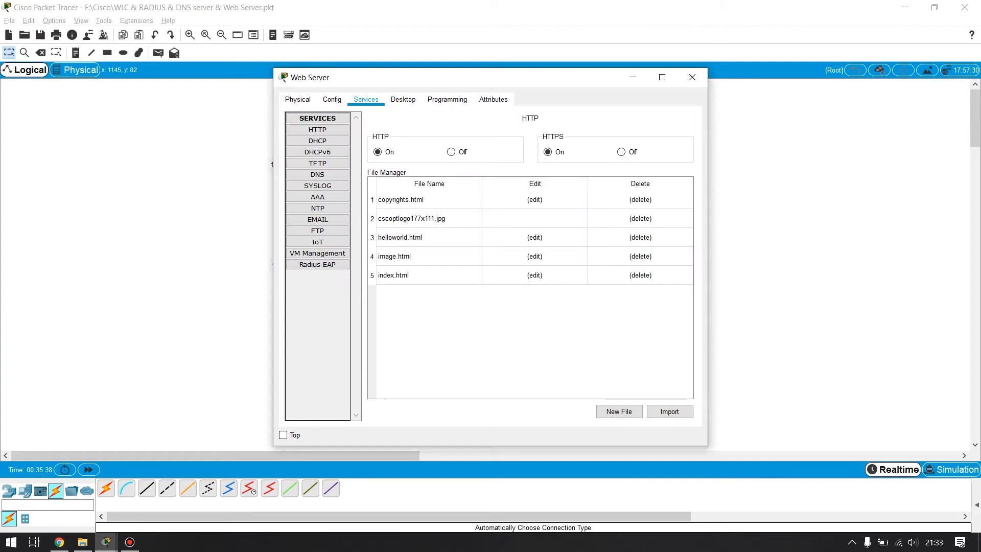
left_click(317, 130)
left_click(534, 275)
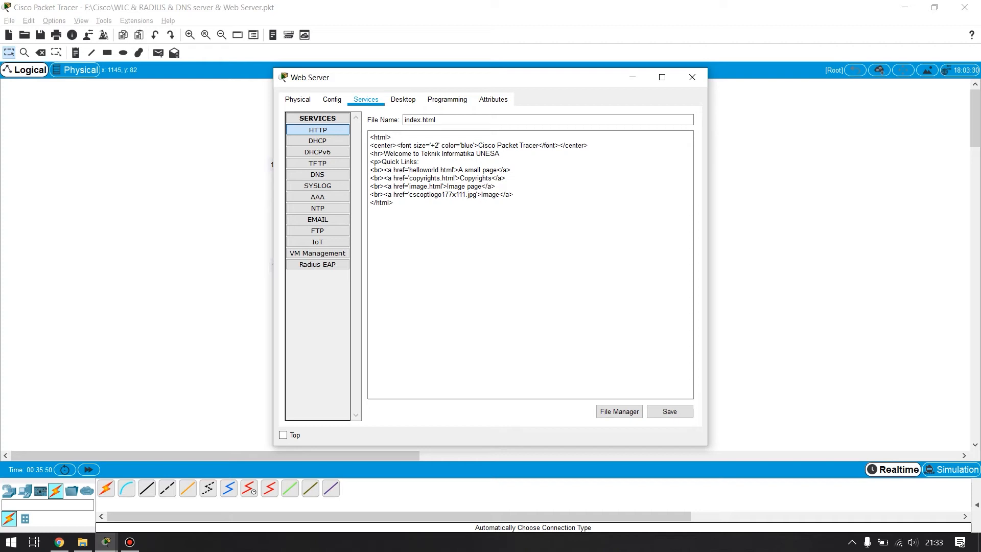
mouse_move(501, 154)
left_mouse_down()
mouse_move(424, 153)
mouse_move(501, 154)
left_mouse_up()
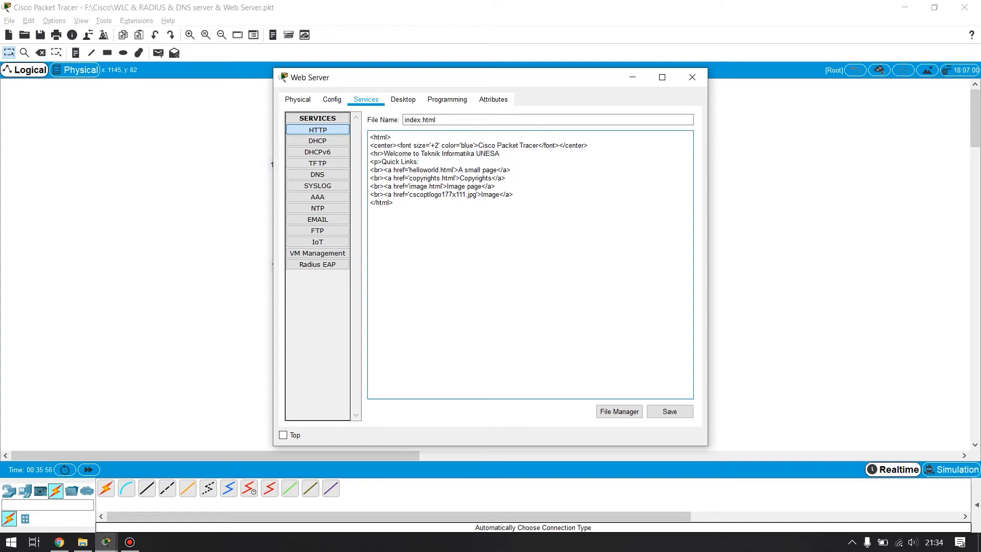
type("Wifi")
left_click(669, 411)
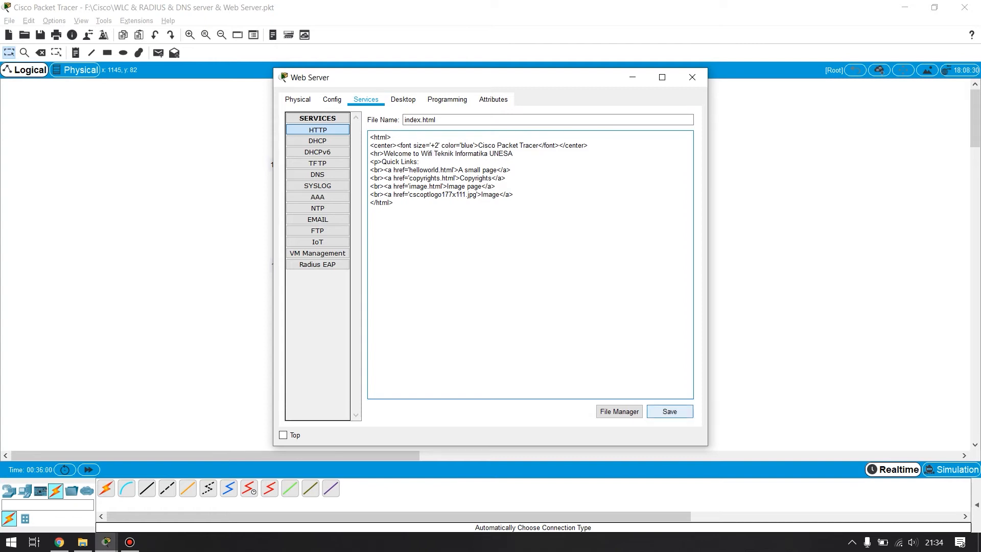
left_click(509, 281)
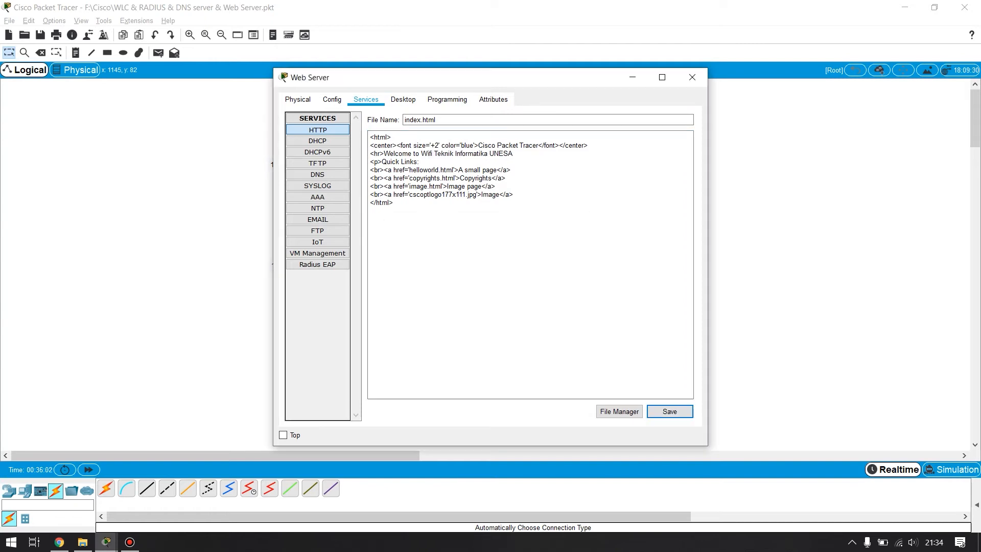
- Look through the Web Server's DNS, AAA and NTP service settings and close its window
left_click(317, 174)
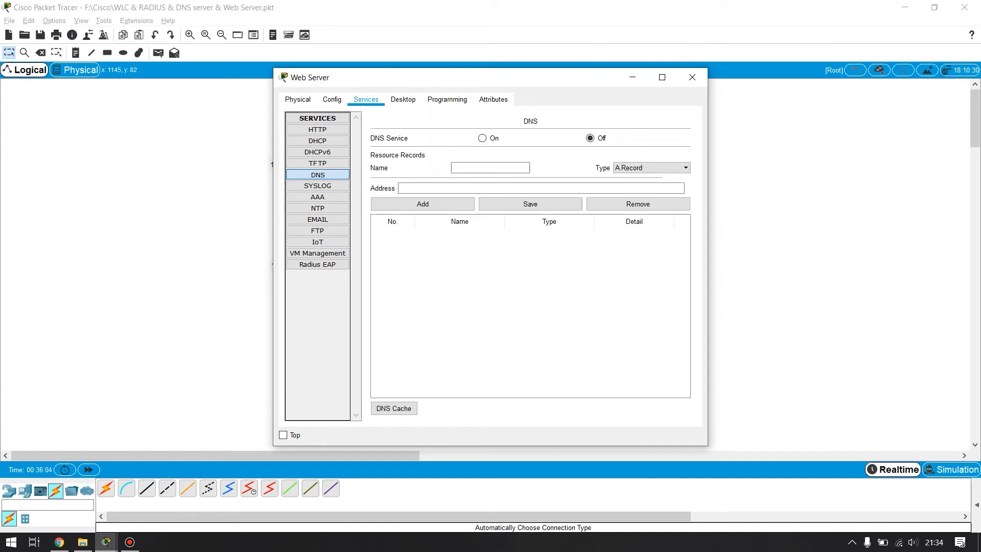
left_click(317, 197)
left_click(317, 208)
left_click(317, 197)
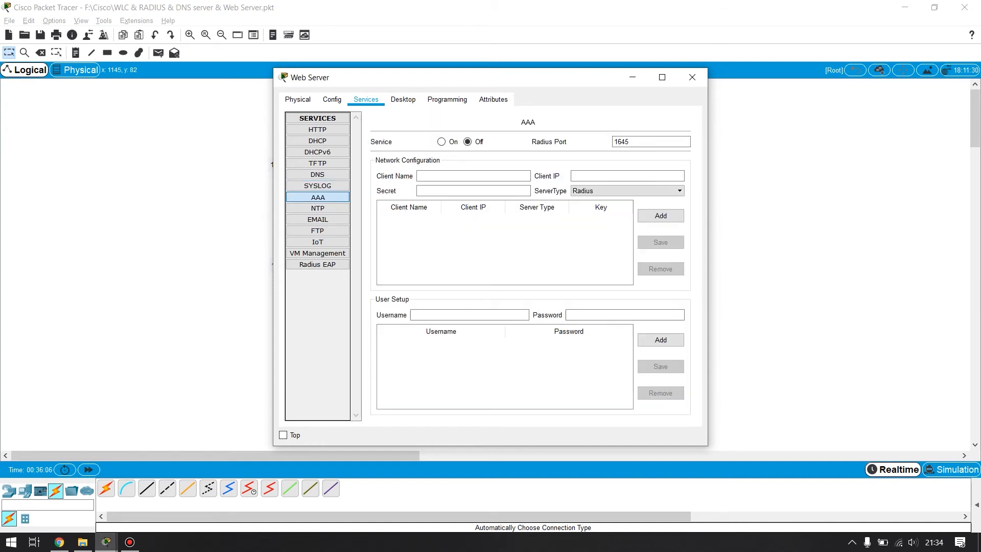
left_click(692, 77)
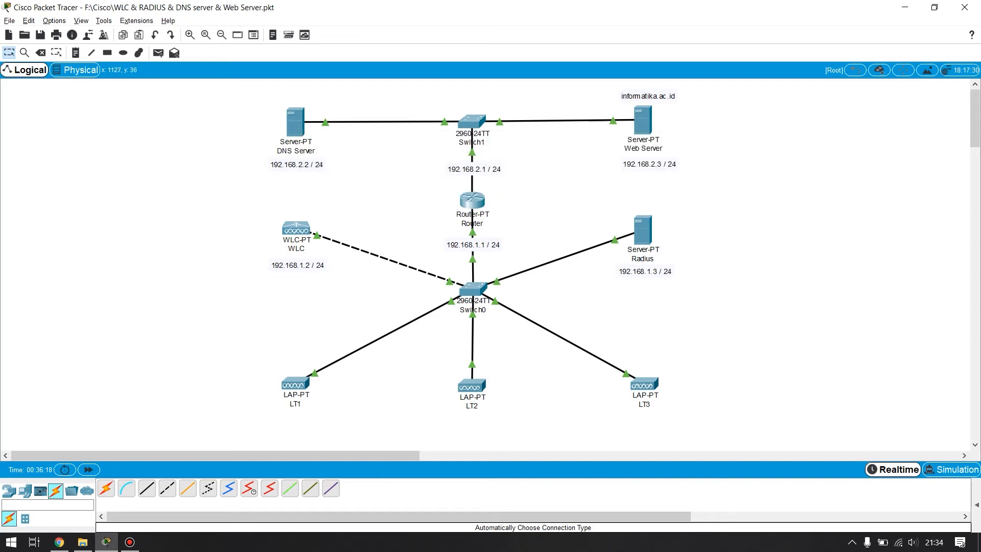
- Copy informatika.ac.id from the label above the Web Server and enter it as the record name in the DNS Server's DNS service
left_click(643, 97)
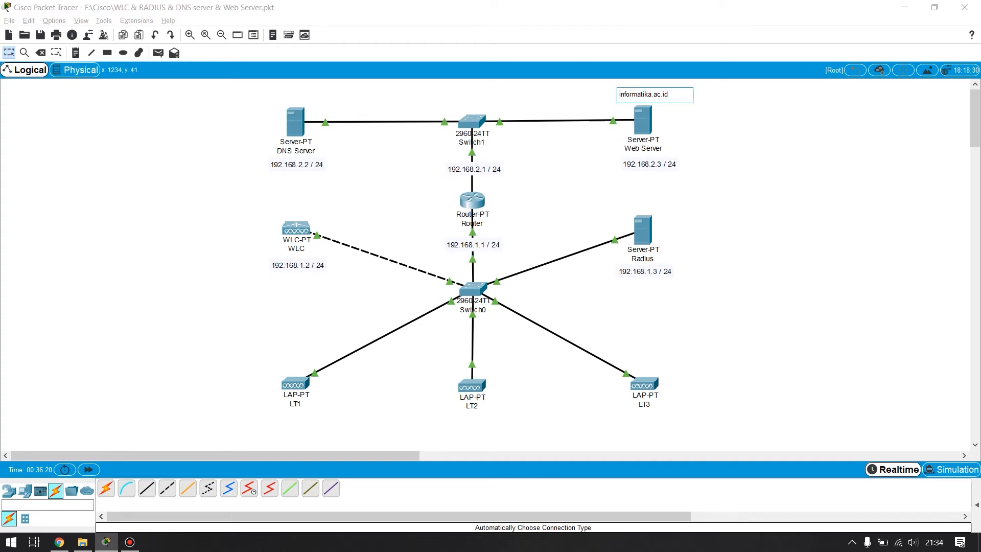
key("ctrl+a")
key("ctrl+c")
left_click(292, 118)
left_click(365, 99)
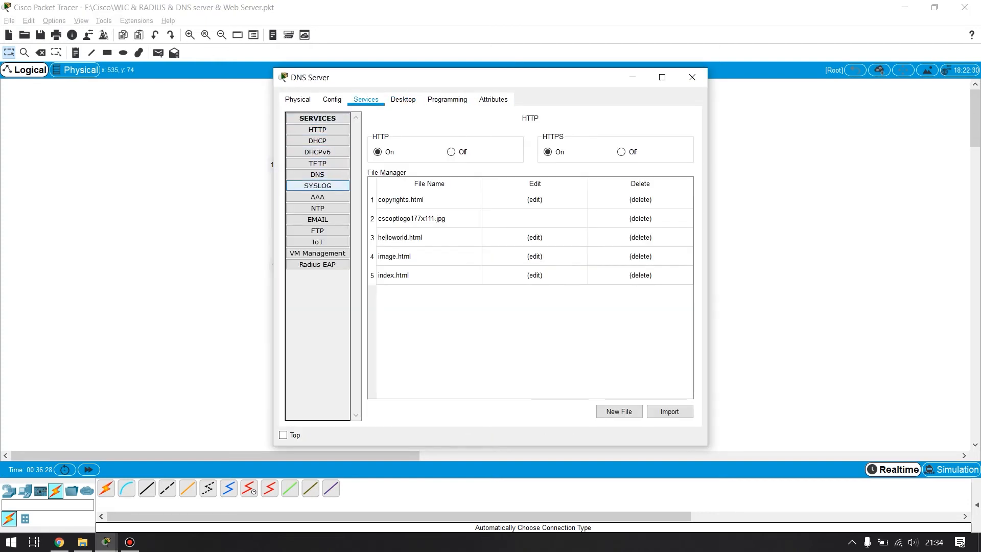
left_click(317, 175)
left_click(651, 168)
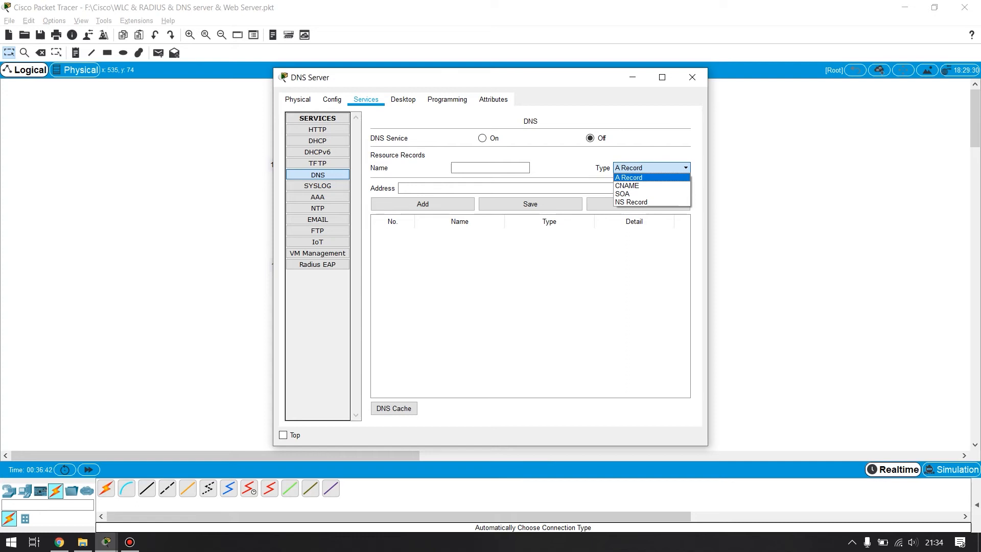
left_click(490, 167)
key("ctrl+v")
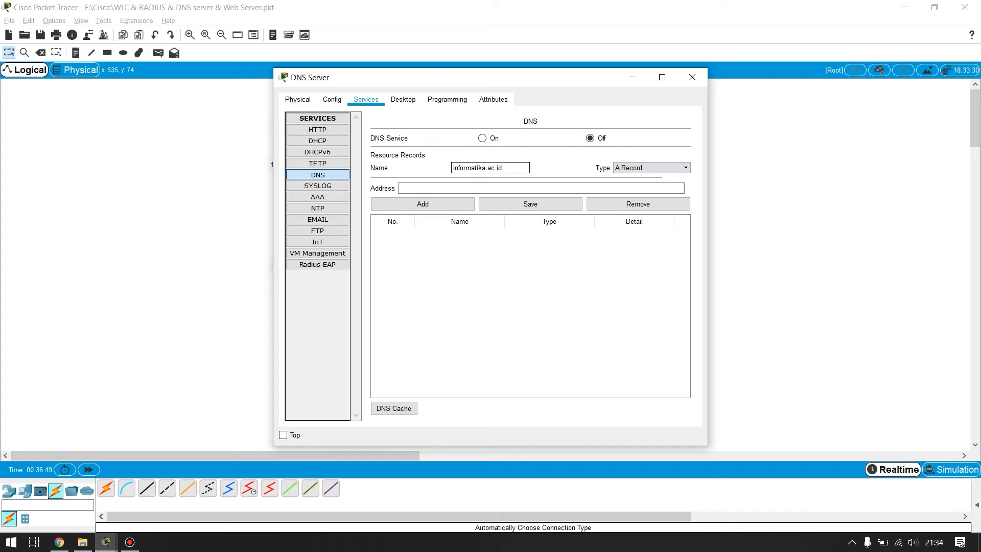
- Add the record as type A Record with address 192.168.2.3, and close the DNS Server window
left_click(651, 168)
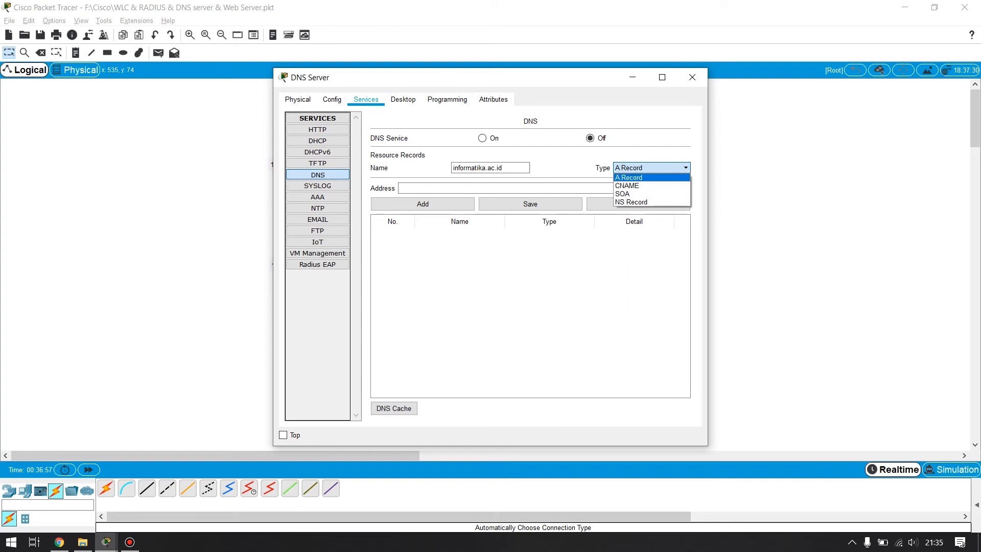
left_click(651, 178)
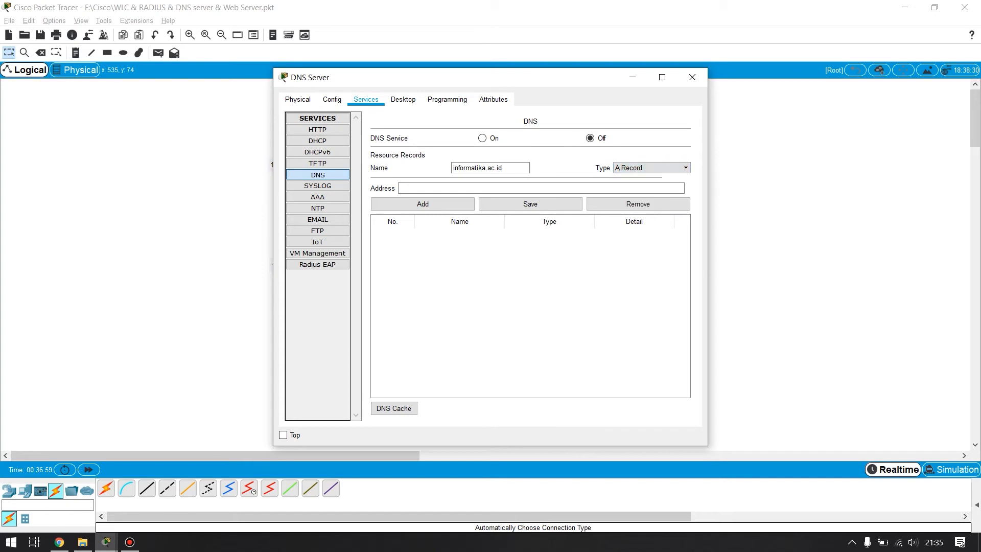
left_click_drag(460, 77, 708, 190)
left_click(756, 301)
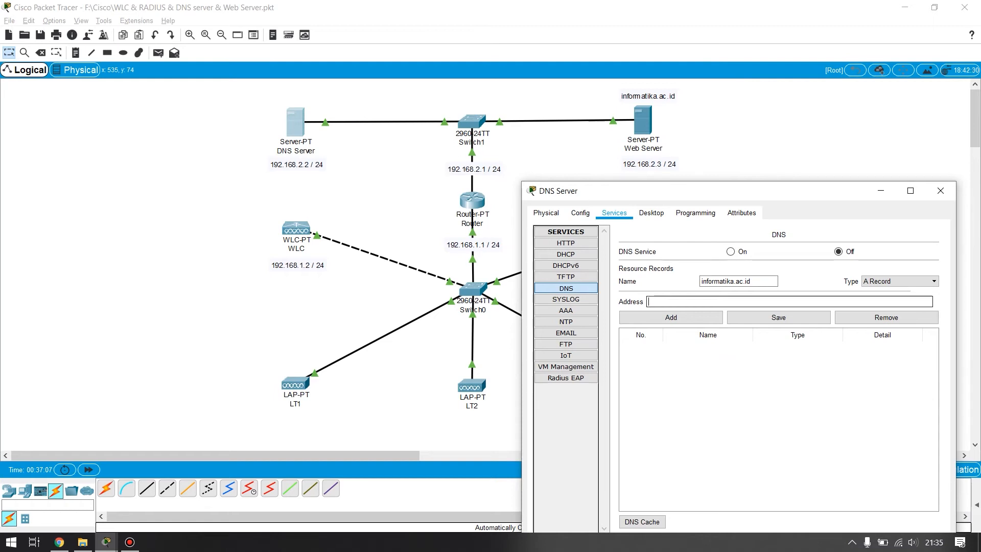
type("192.168.2.3")
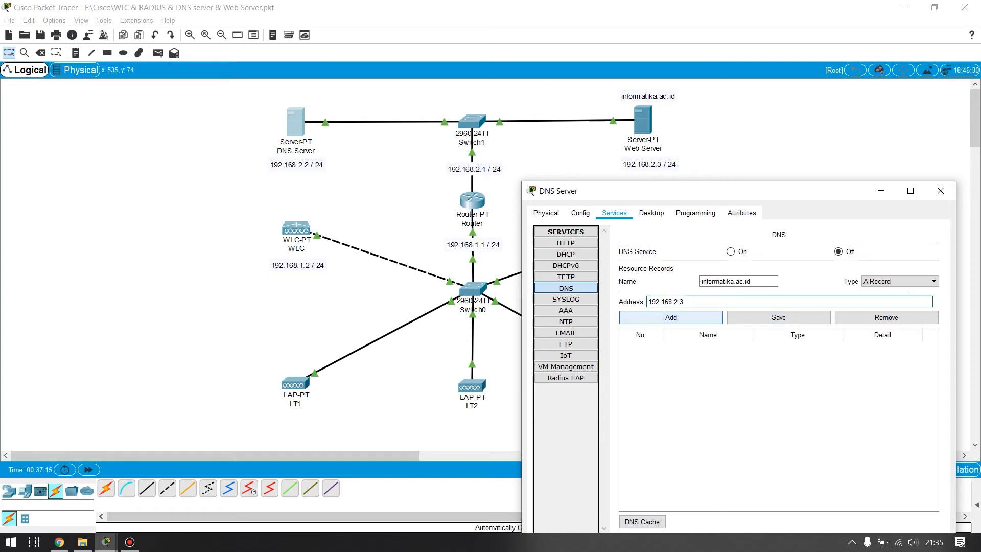
left_click(670, 317)
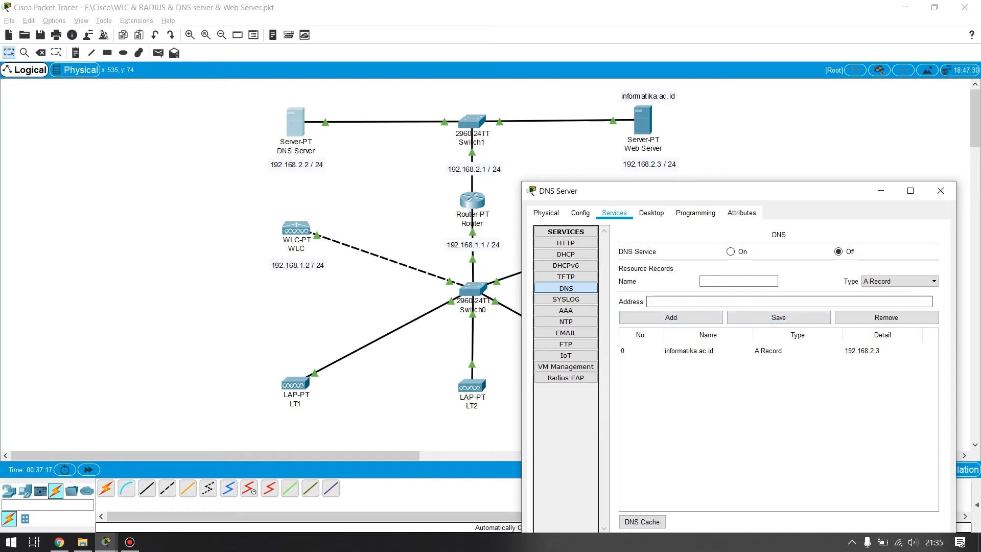
left_click(939, 190)
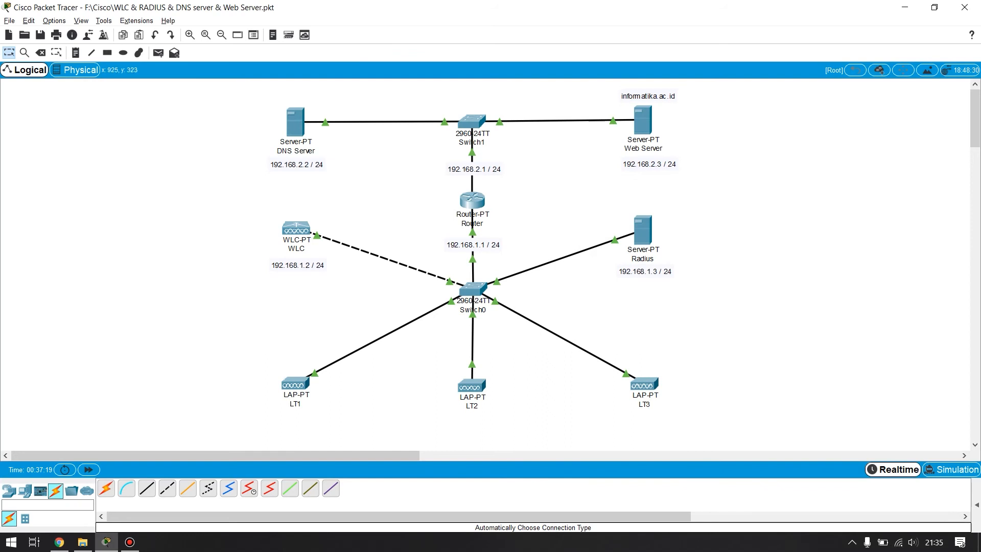
- Add three wireless tablets to the workspace, one beneath each of the access points LT1, LT2 and LT3
left_click_drag(975, 132, 975, 132)
left_click(9, 491)
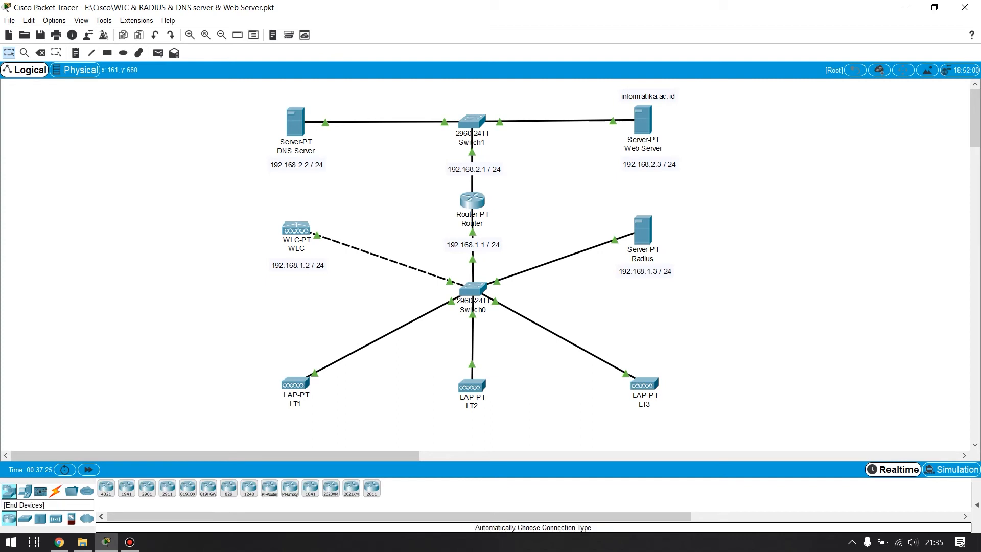
left_click(24, 490)
left_click_drag(290, 487, 254, 435)
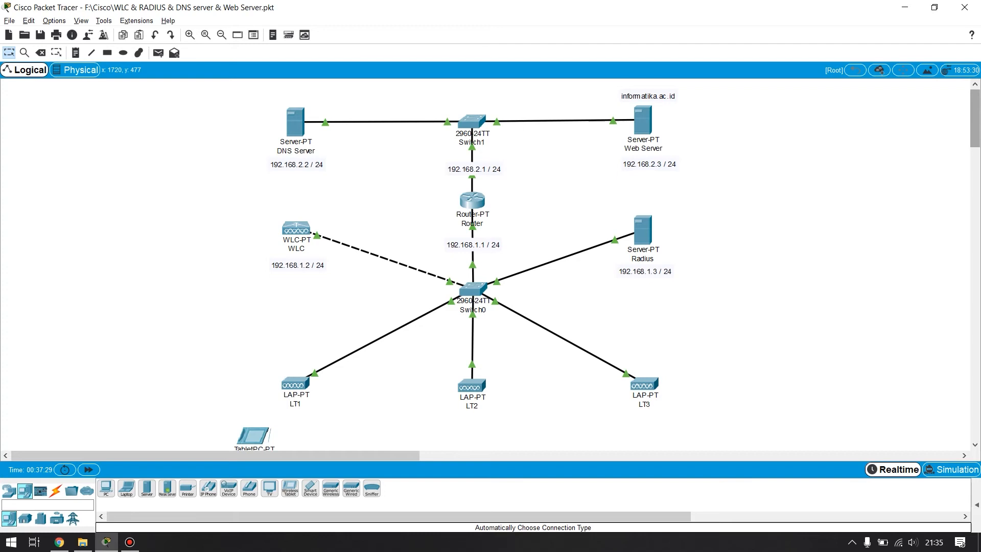
left_click(221, 35)
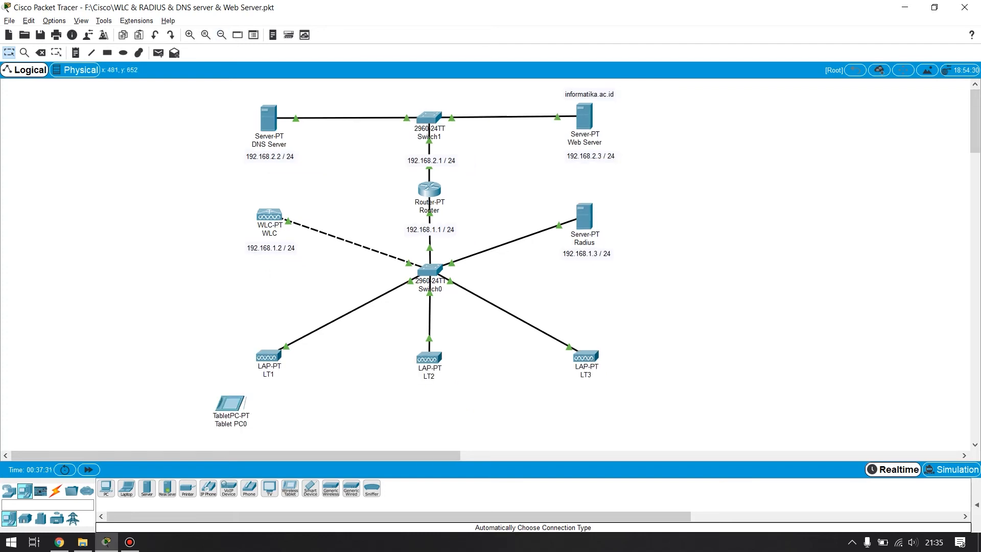
left_click_drag(289, 488, 427, 417)
left_click_drag(290, 487, 583, 419)
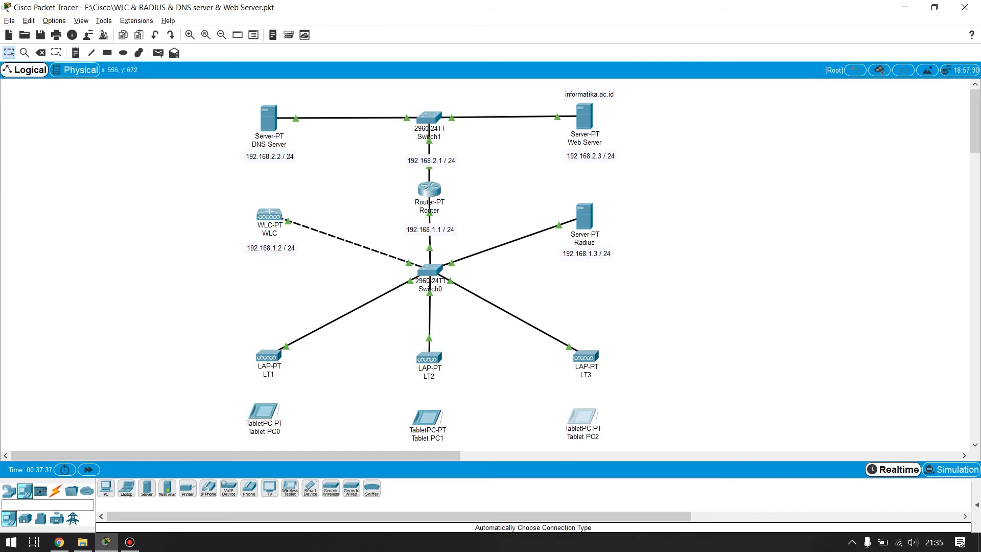
left_click(255, 431)
- Set the SSID of Tablet PC0's Wireless0 interface to AP1
left_click(262, 417)
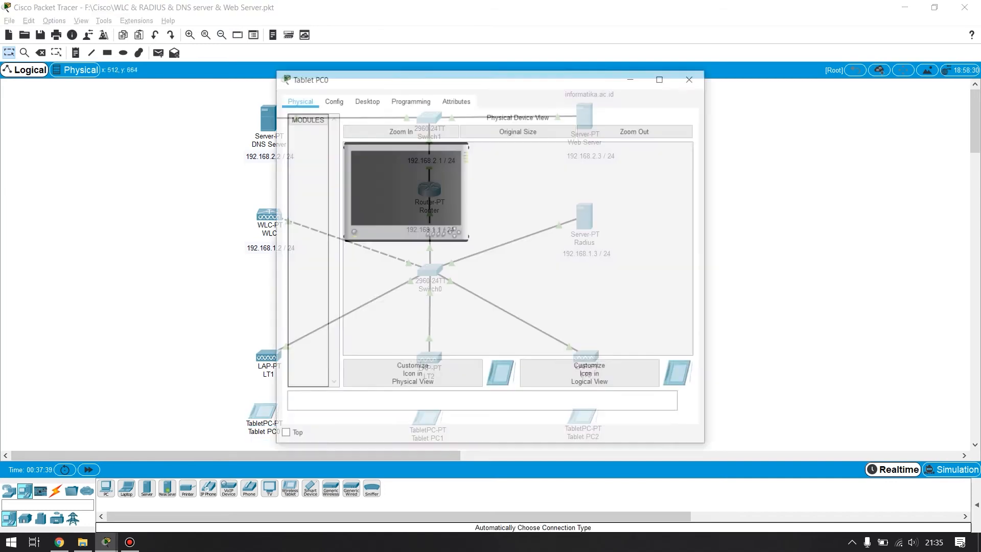
left_click(332, 100)
left_click(321, 163)
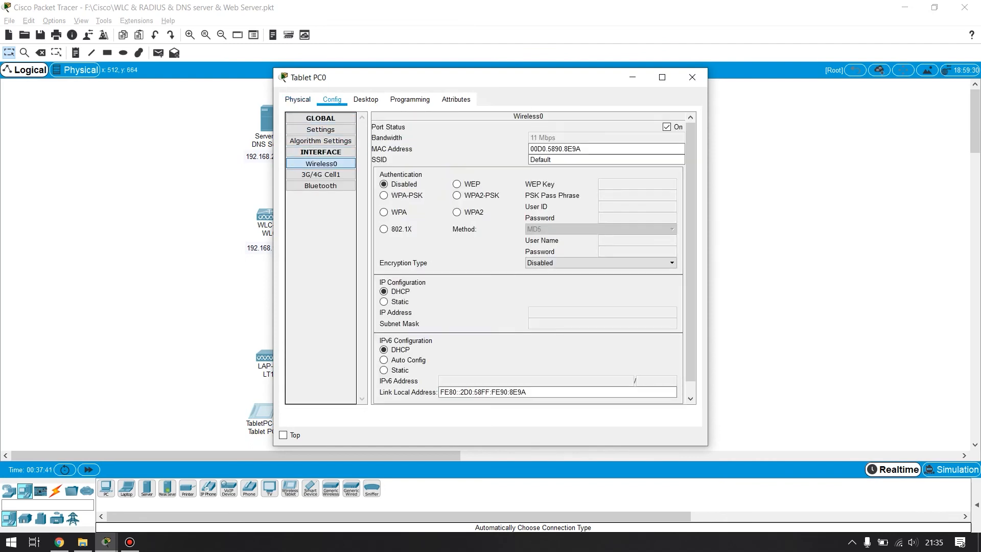
double_click(540, 160)
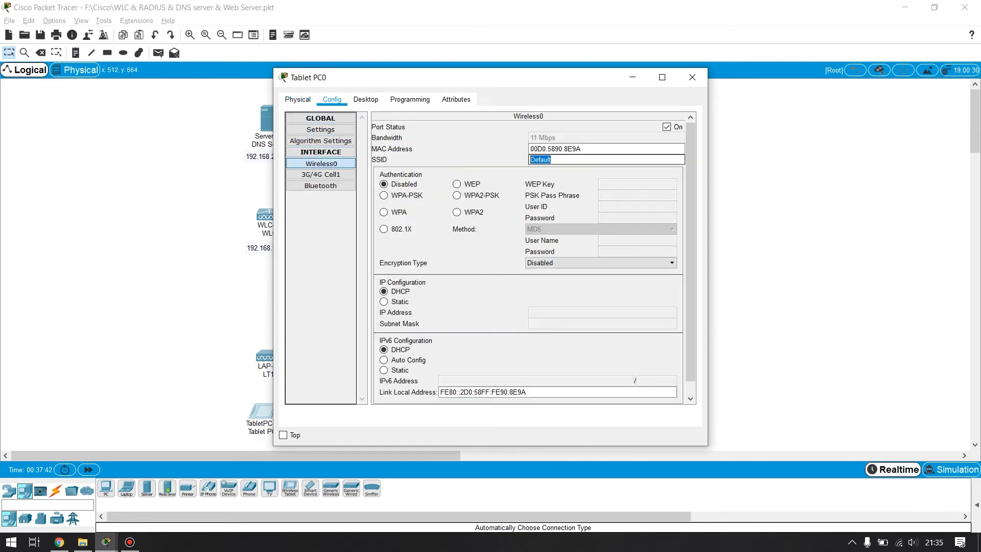
type("AP1")
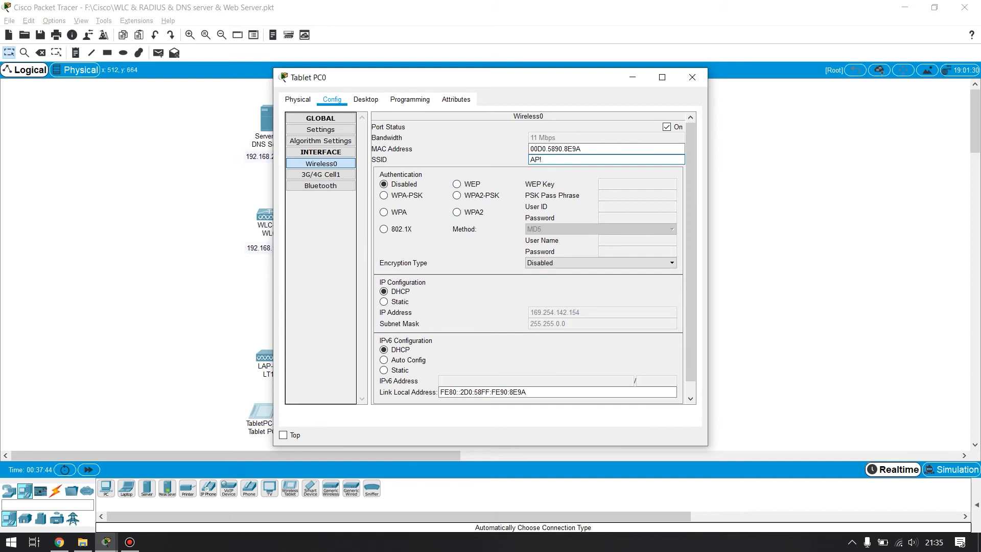
type("1")
- Set Tablet PC0's Wireless0 authentication to WPA with user ID U1, enter the WPA password, and close the tablet's window
left_click(384, 212)
type("U1")
key("Tab")
type("U")
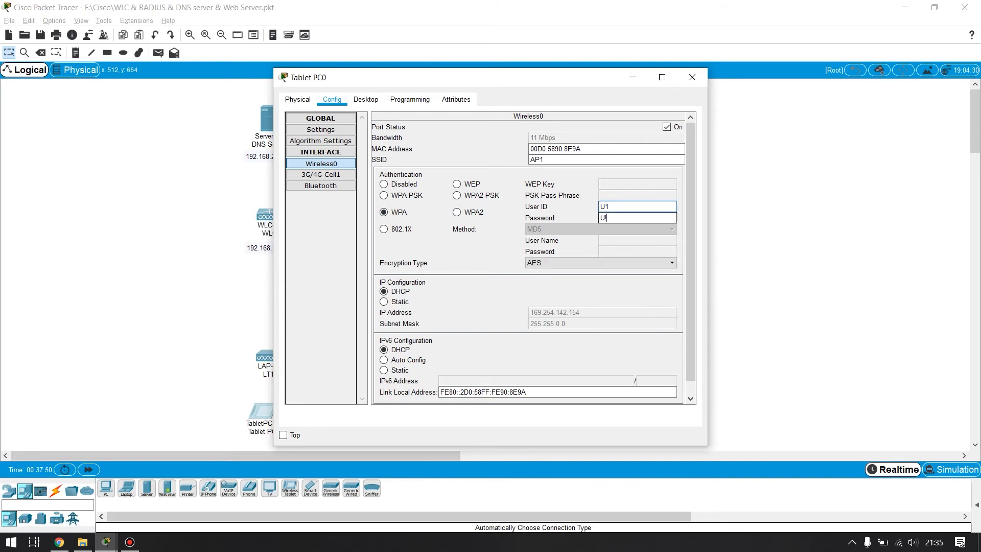
type("1")
left_click(692, 77)
- Set Tablet PC1's Wireless0 authentication to WPA with user ID U2 and fill in the WPA password
left_click(427, 416)
left_click(332, 99)
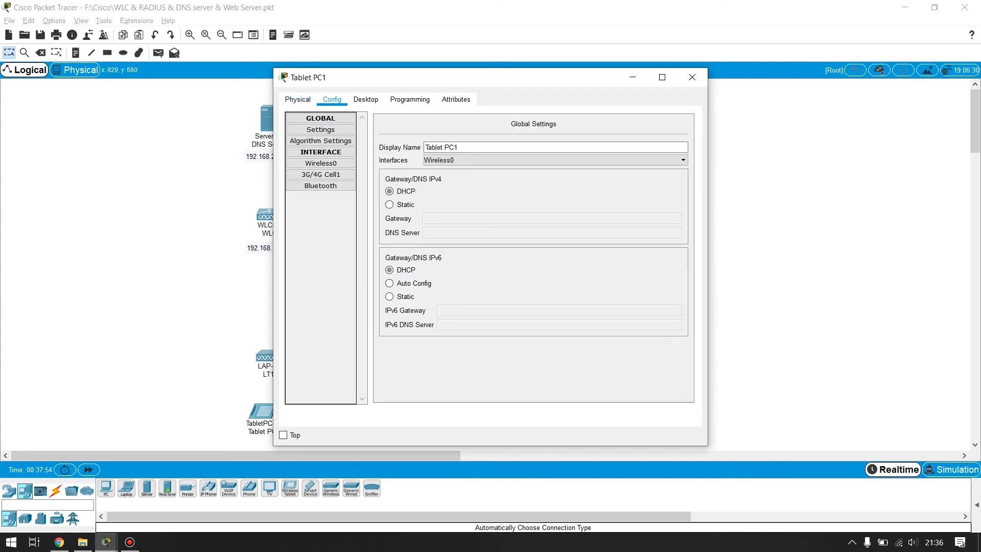
left_click(321, 163)
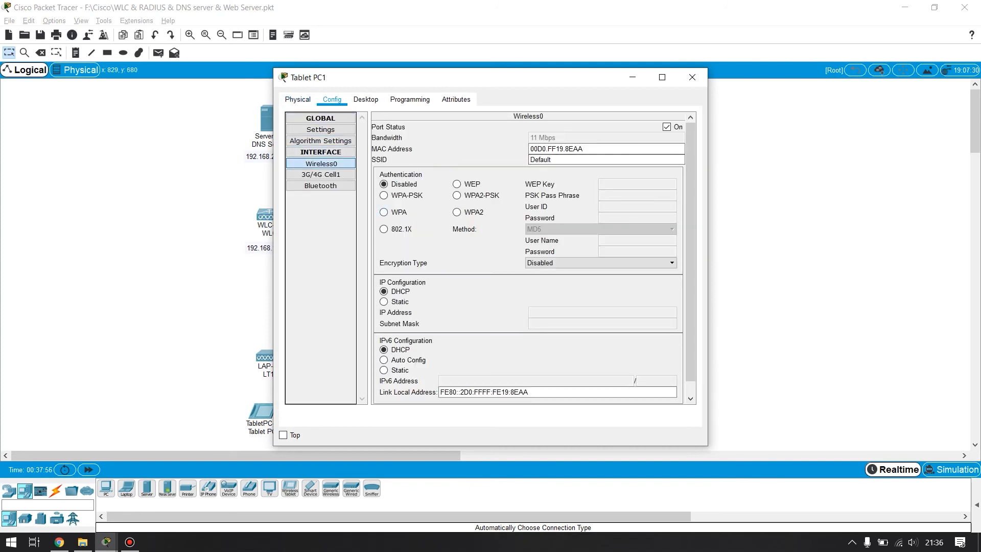
left_click(384, 212)
left_click(577, 160)
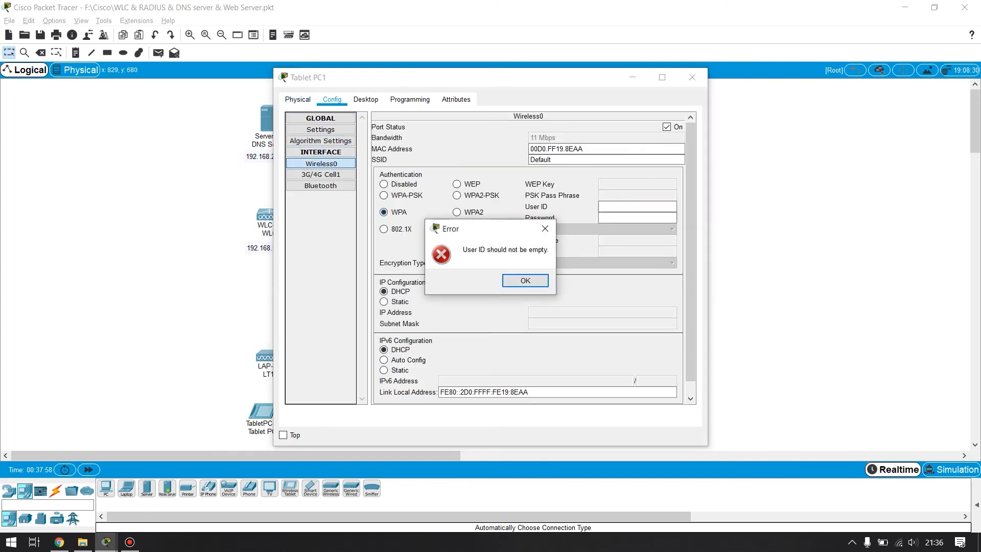
key("Return")
type("U2")
left_click(637, 218)
type("U@")
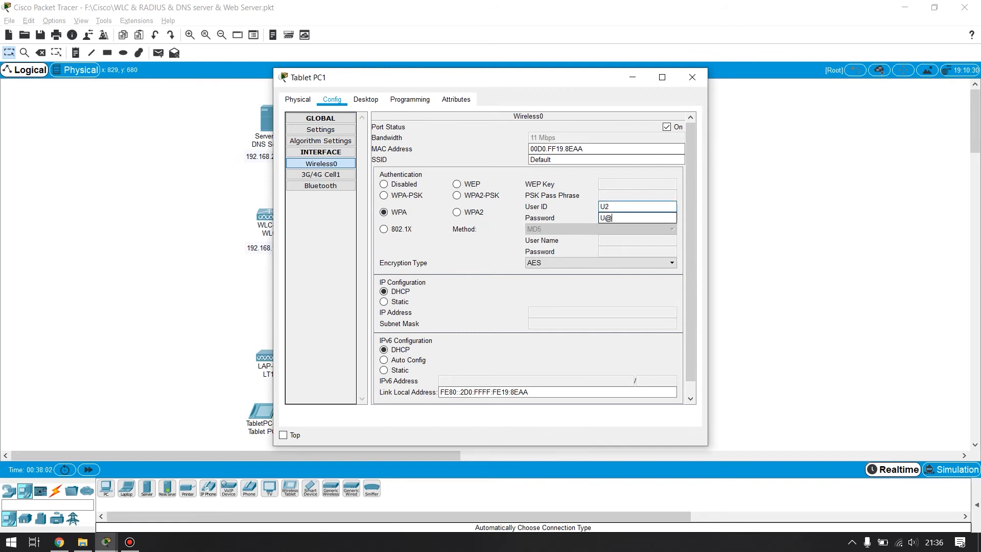
- Set Tablet PC1's SSID to AP2, correct the last character of its WPA password, and close the tablet's window
double_click(540, 160)
type("AP2")
left_click(637, 217)
key("BackSpace")
type("2")
left_click(692, 77)
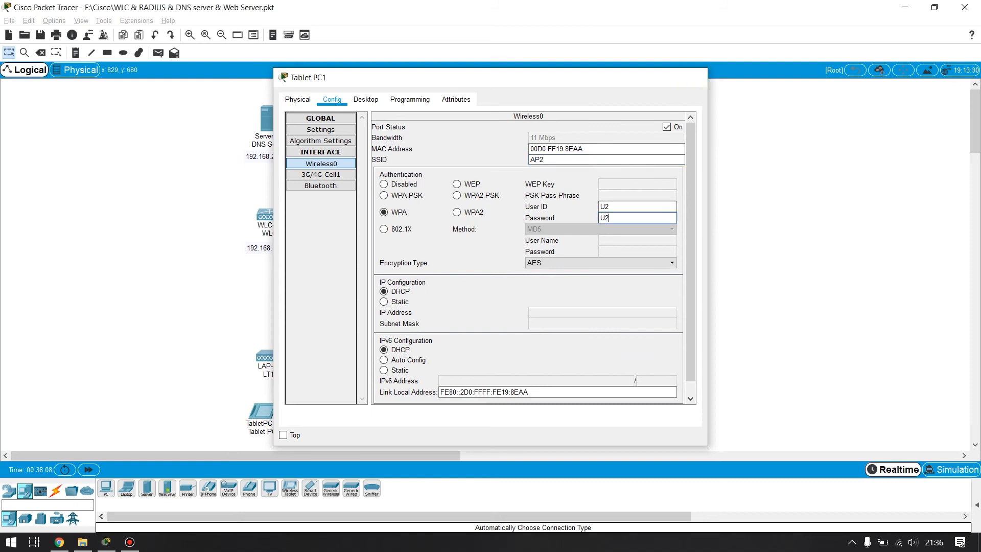
- Set the SSID of Tablet PC2's Wireless0 interface to AP3
left_click(582, 415)
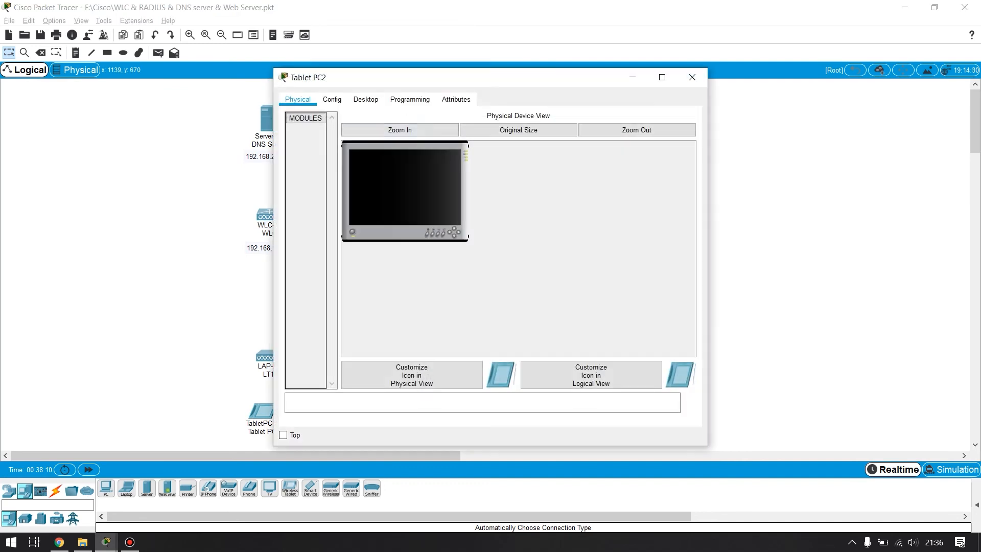
left_click(332, 100)
left_click(320, 163)
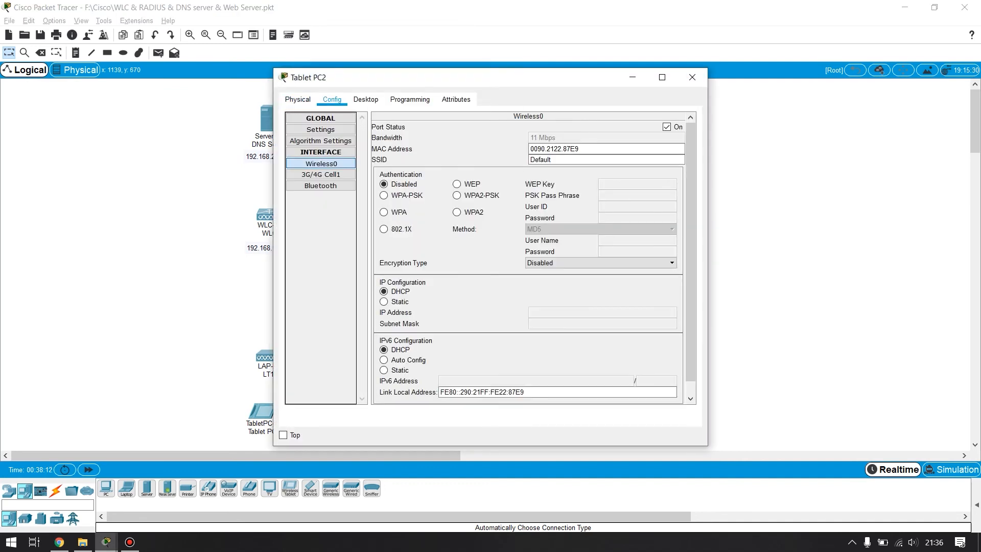
double_click(541, 159)
type("AO")
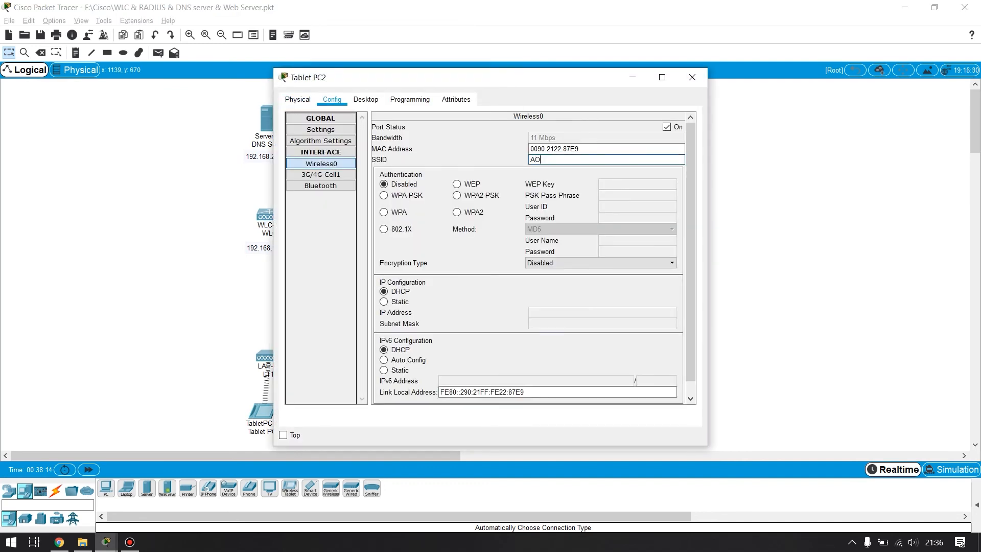
key("BackSpace")
type("P3")
- Set Tablet PC2's Wireless0 authentication to WPA with user ID U3, enter the WPA password, and close the tablet's window
left_click(384, 212)
left_click(637, 207)
type("U3")
key("Tab")
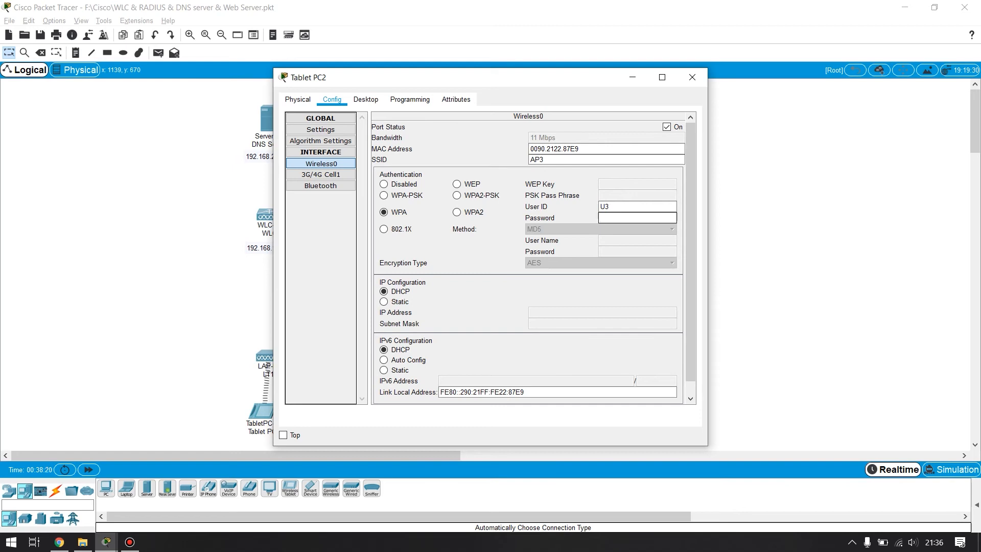
type("U#")
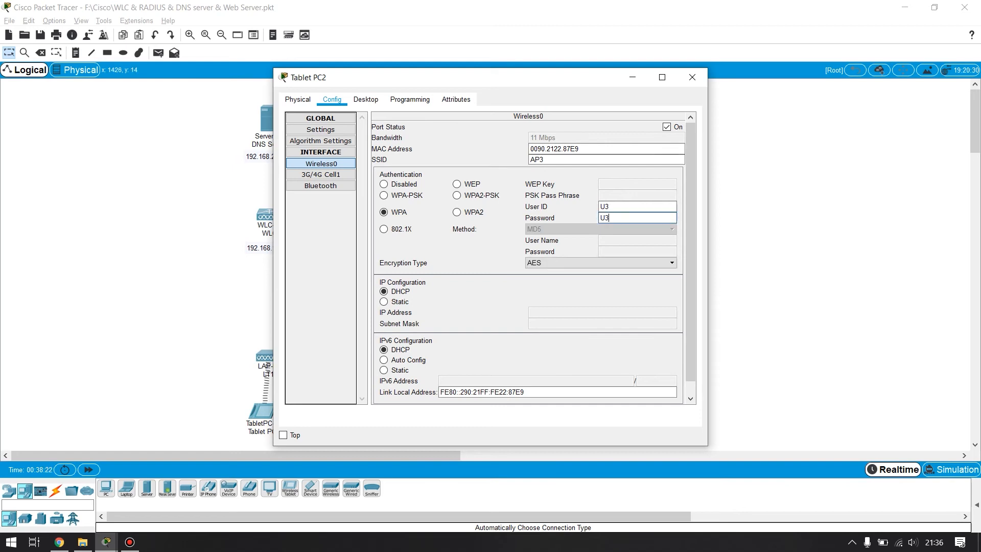
left_click(692, 77)
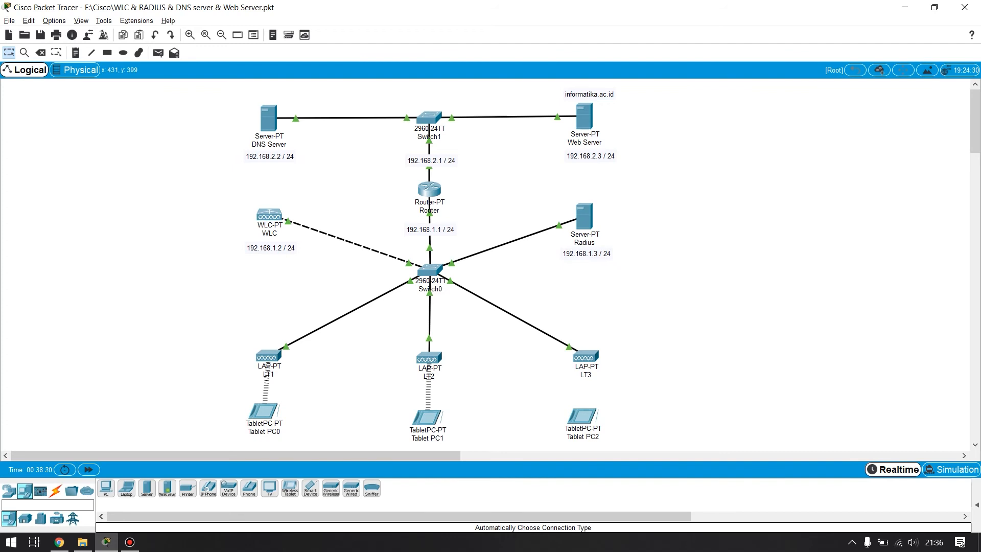
- Reposition Tablet PC0 slightly lower beneath LT1 and shift Tablet PC2 slightly beneath LT3
left_click_drag(263, 411, 265, 420)
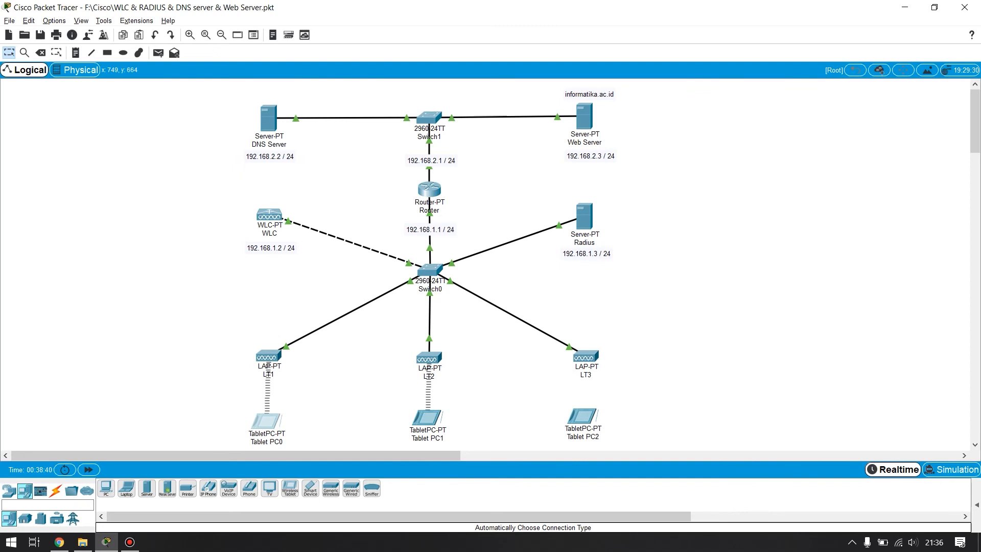
left_click(130, 542)
left_click(875, 297)
left_click_drag(583, 416, 591, 415)
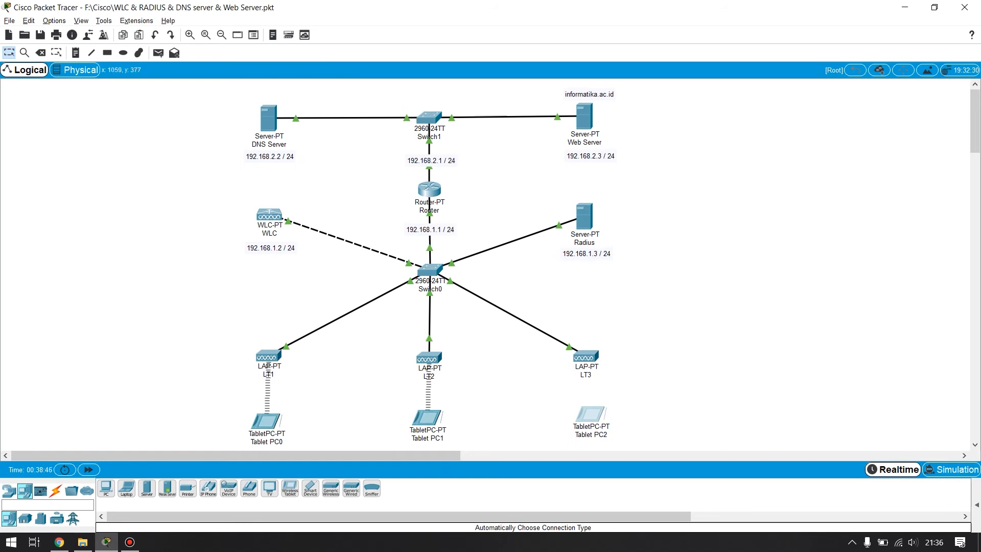
- Review Tablet PC2's Wireless0 SSID and authentication settings, then its global gateway and DNS settings
left_click(591, 414)
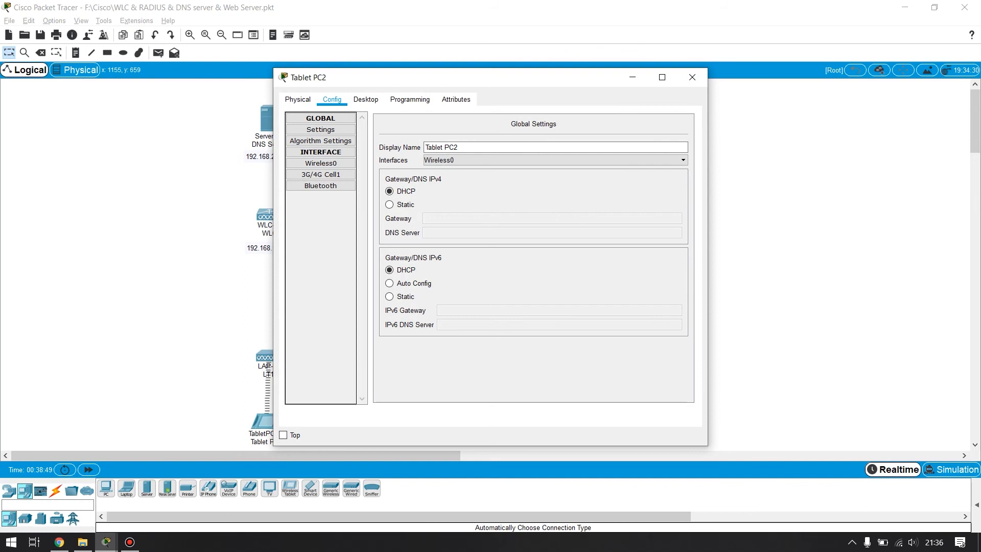
left_click(320, 164)
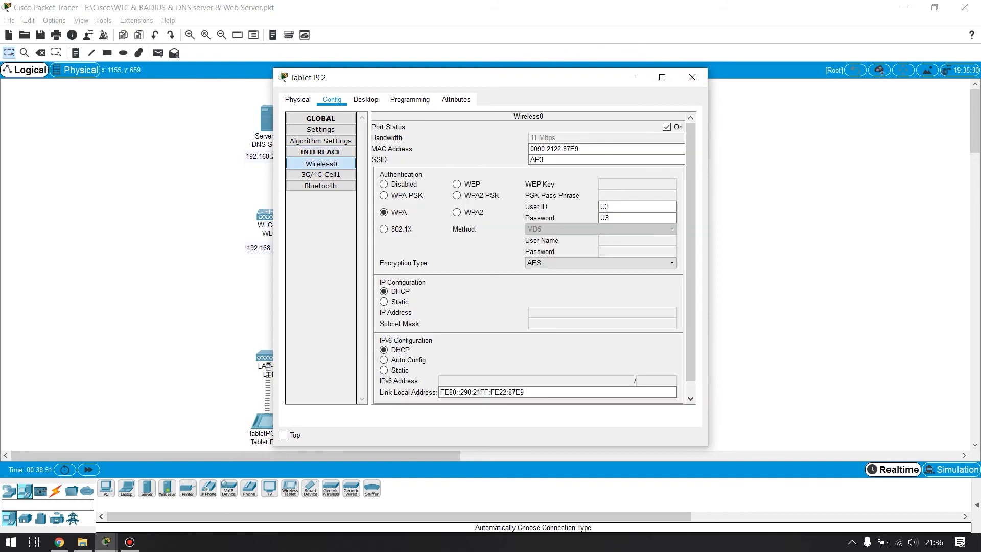
left_click(692, 77)
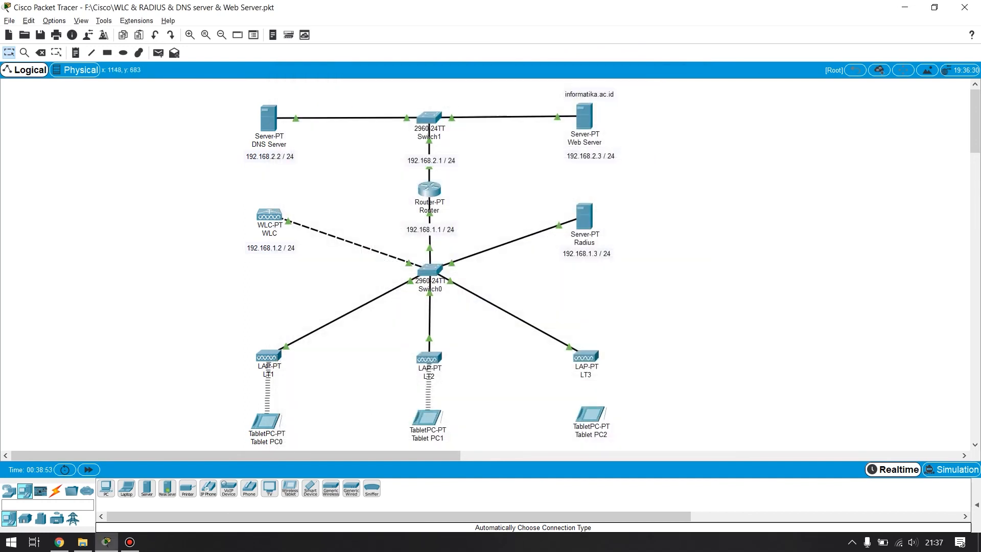
left_click(590, 414)
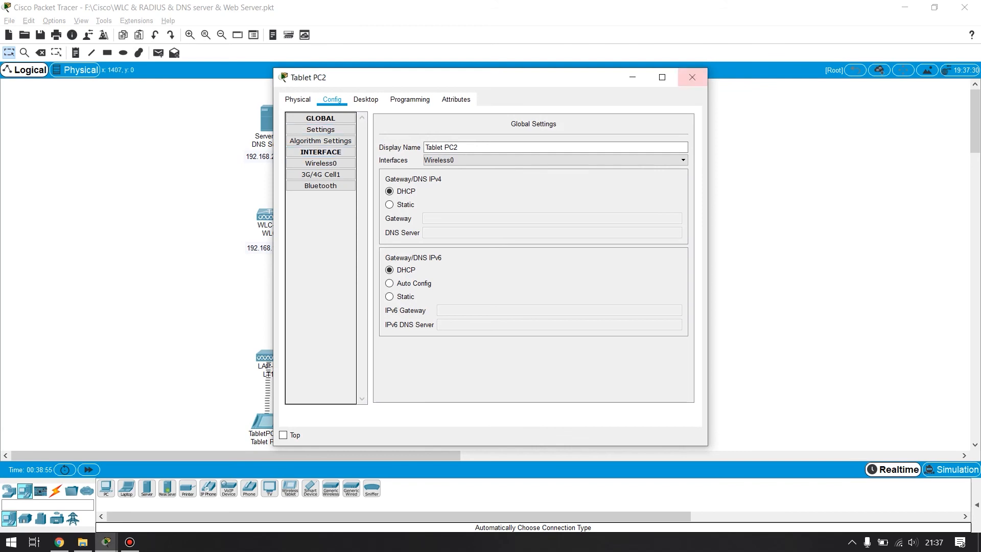
left_click(692, 77)
- Check the DHCP addressing in Tablet PC0's IP Configuration, and close the tablet's window
left_click(264, 421)
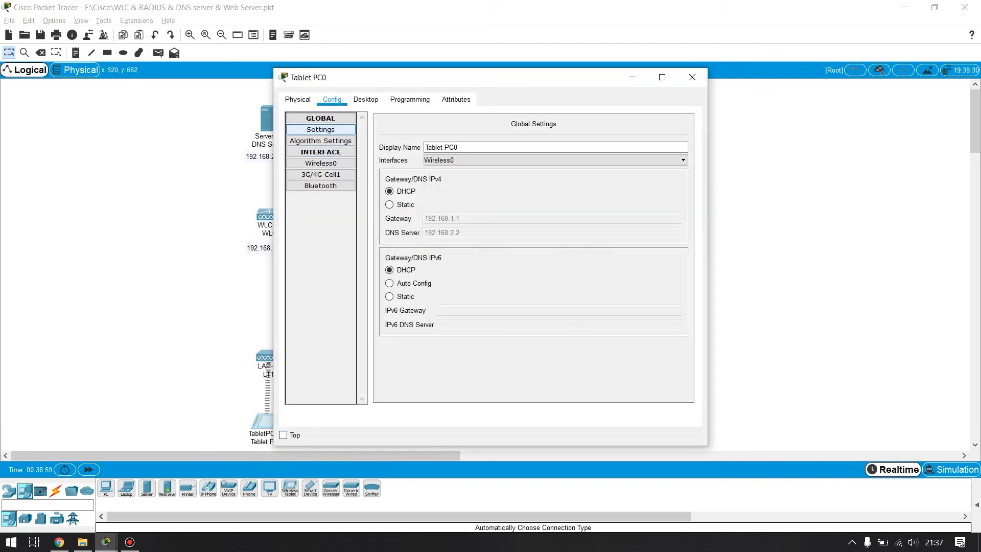
left_click(365, 99)
left_click(410, 99)
left_click(366, 99)
left_click(324, 140)
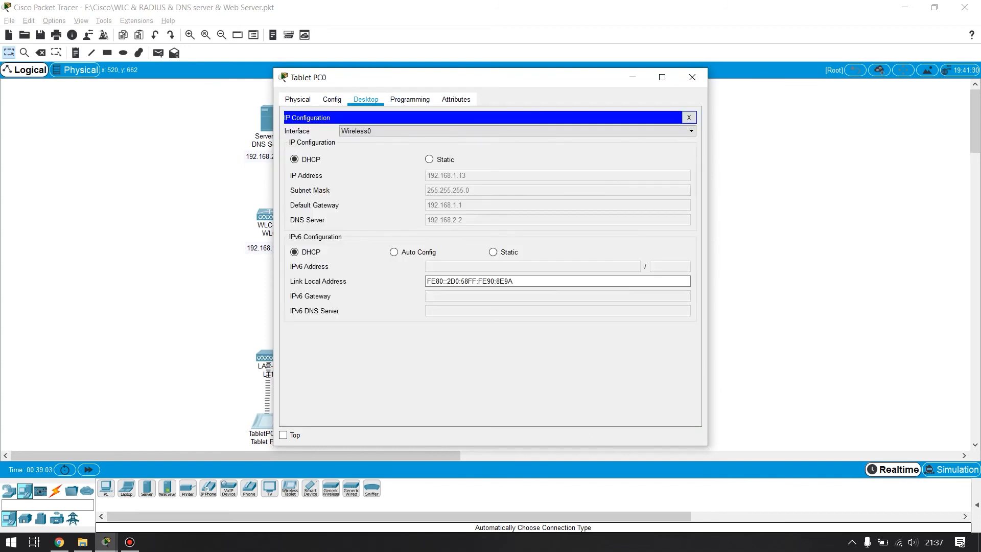
left_click(691, 77)
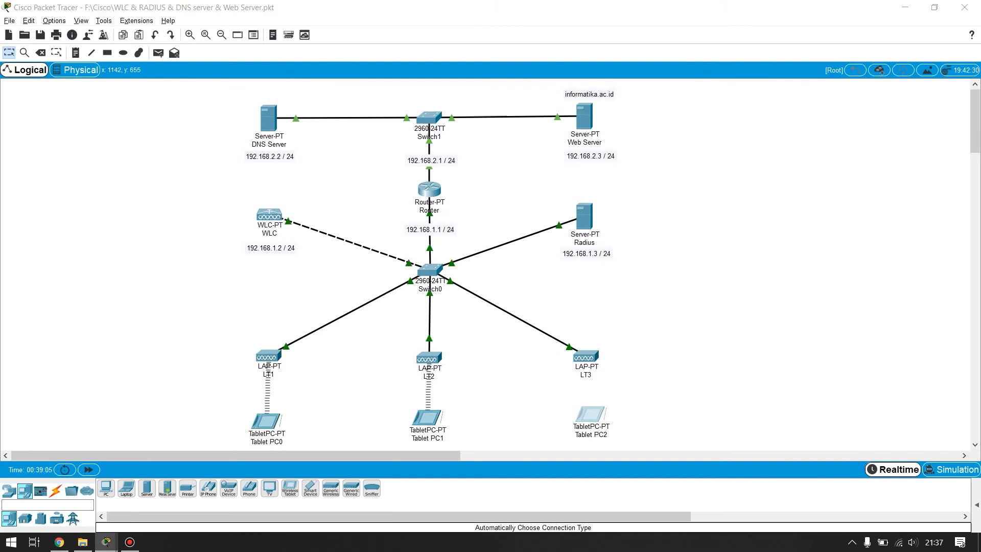
- Recheck the SSID, WPA credentials and IP configuration of Tablet PC2's Wireless0 interface
left_click(590, 414)
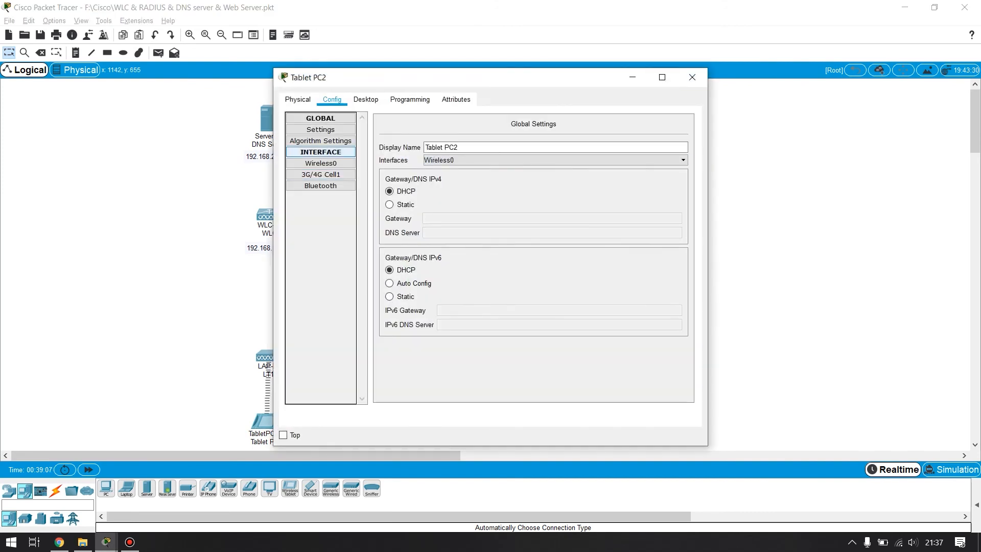
left_click(321, 164)
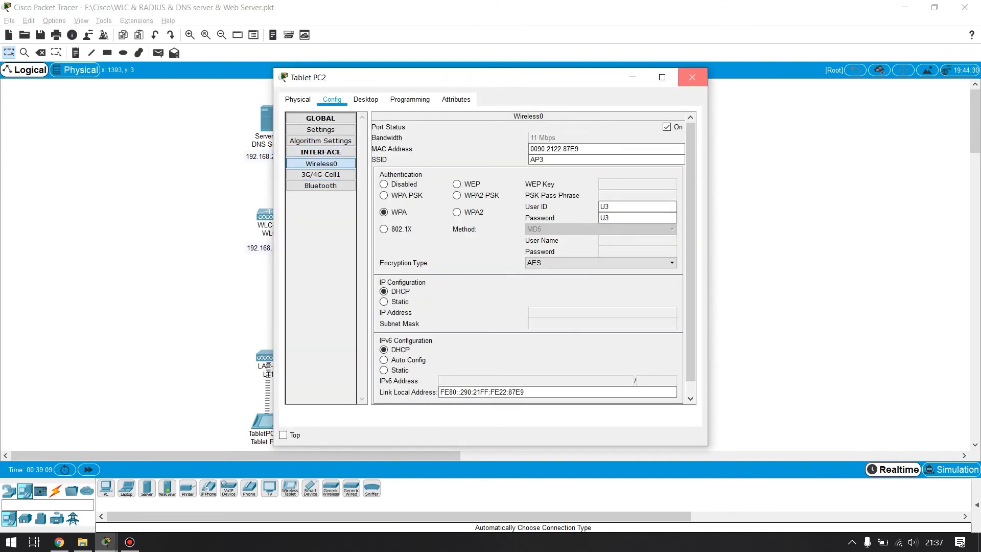
left_click(692, 77)
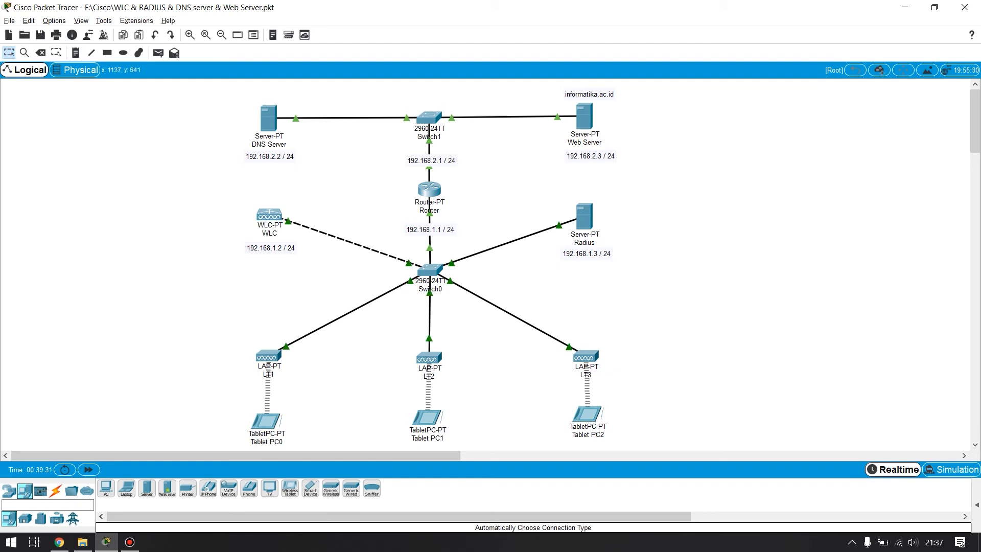
- Open the Web Browser on Tablet PC0 and move its window so the server address labels stay visible
left_click(264, 421)
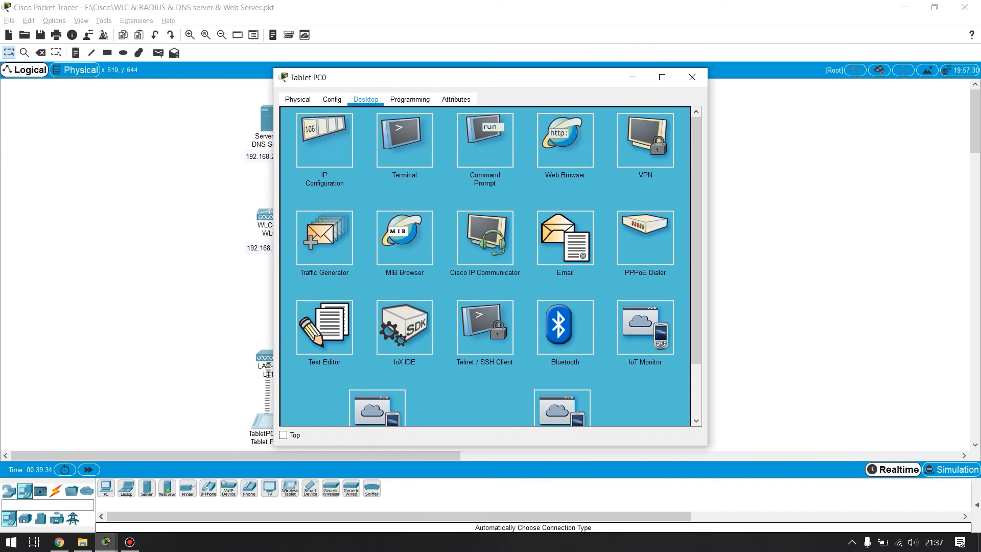
left_click(564, 140)
left_click_drag(408, 77, 608, 172)
left_click(583, 227)
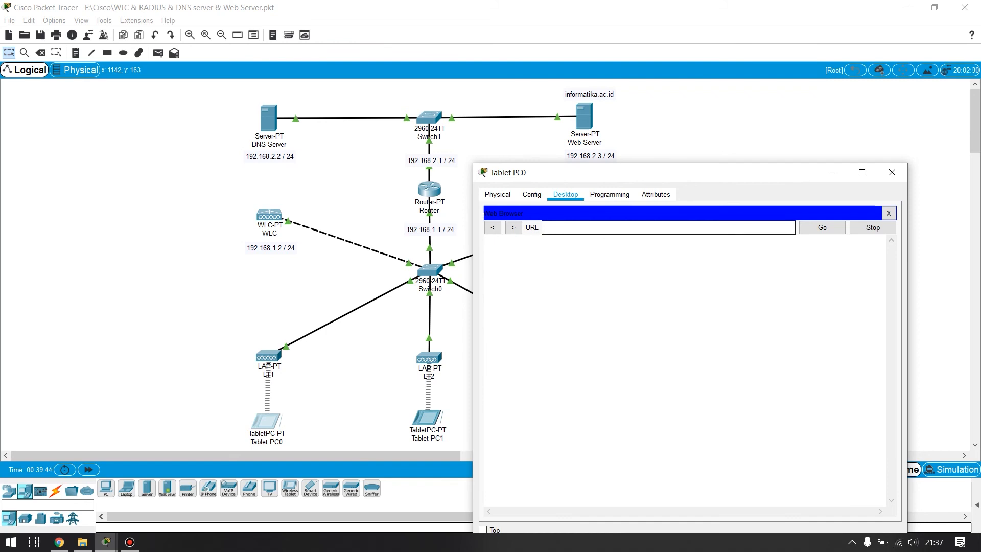
- Load the web server's page by its IP address 192.168.2.3 in Tablet PC0's browser
type("192.l16")
key("BackSpace")
key("BackSpace")
key("BackSpace")
type("168.2.3")
key("Return")
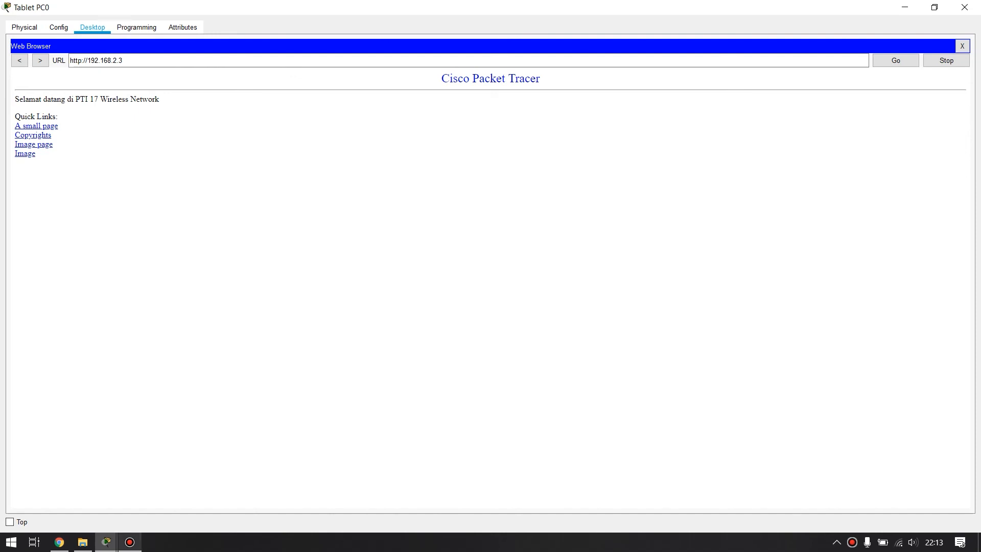
left_click(130, 542)
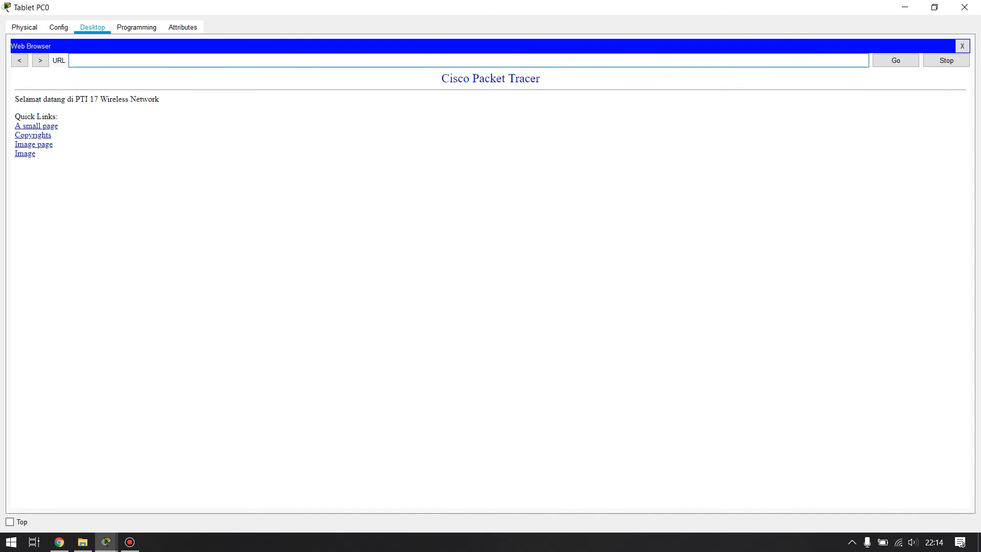
- Load the web server's page by the domain name novan.com to test DNS resolution
type("novan.conm")
key("BackSpace")
key("BackSpace")
key("BackSpace")
key("BackSpace")
type("com")
key("Return")
left_click(895, 60)
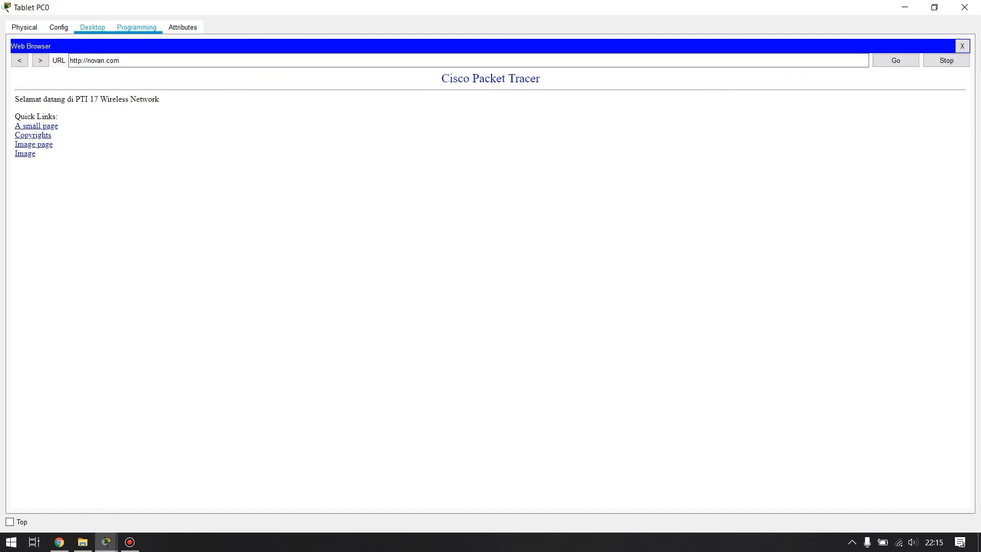
- Restart Tablet PC0's Web Browser and load novan.com again from an empty page
left_click(961, 46)
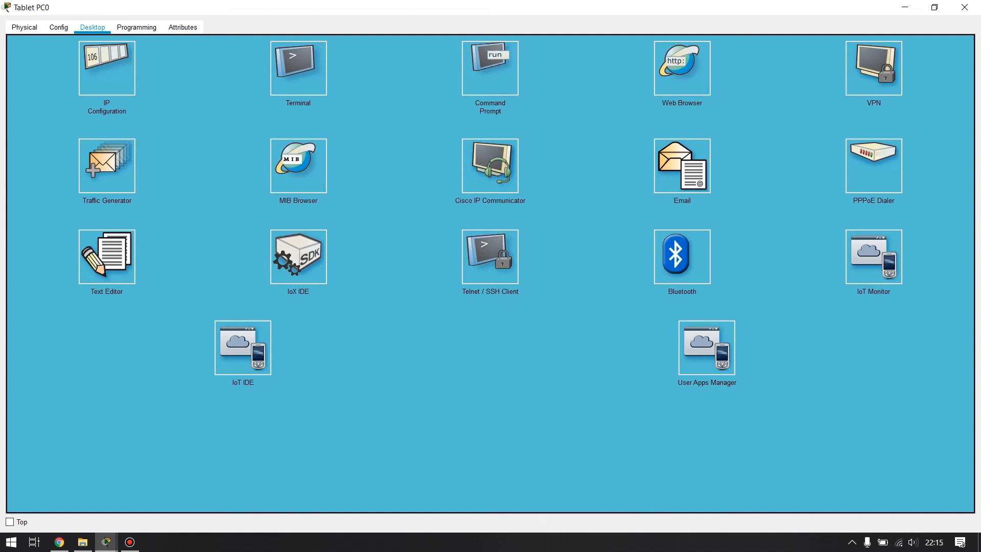
left_click(681, 68)
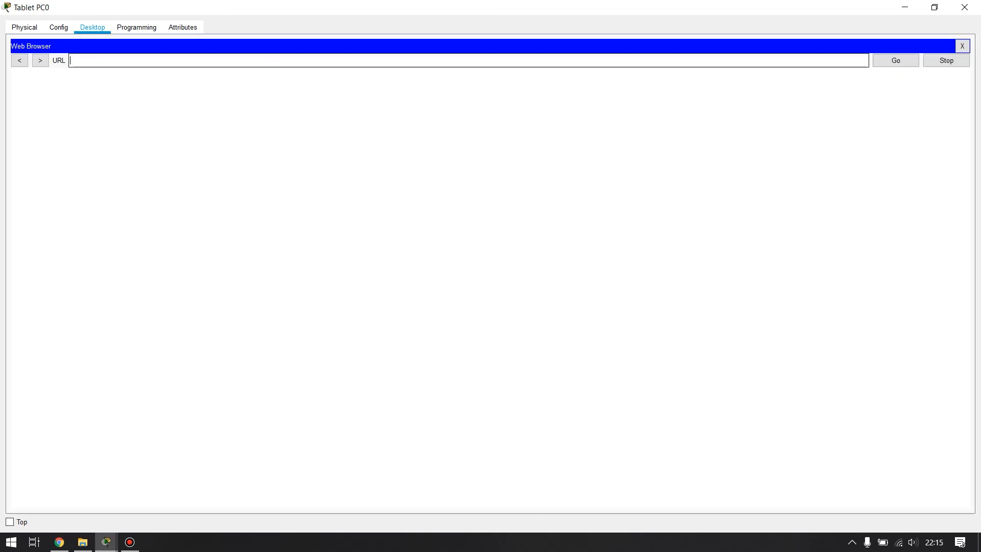
type("novan.cpm")
key("BackSpace")
key("BackSpace")
type("om")
key("Return")
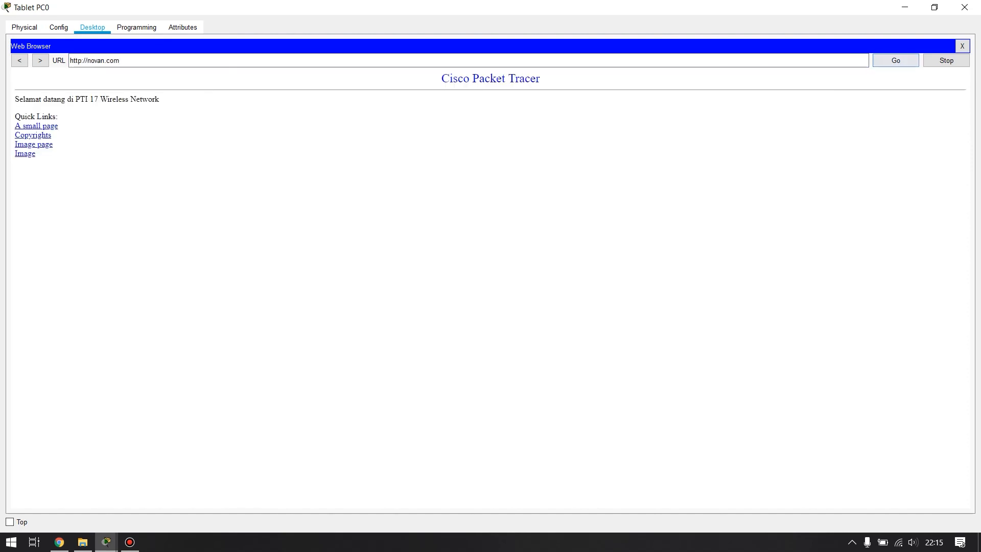